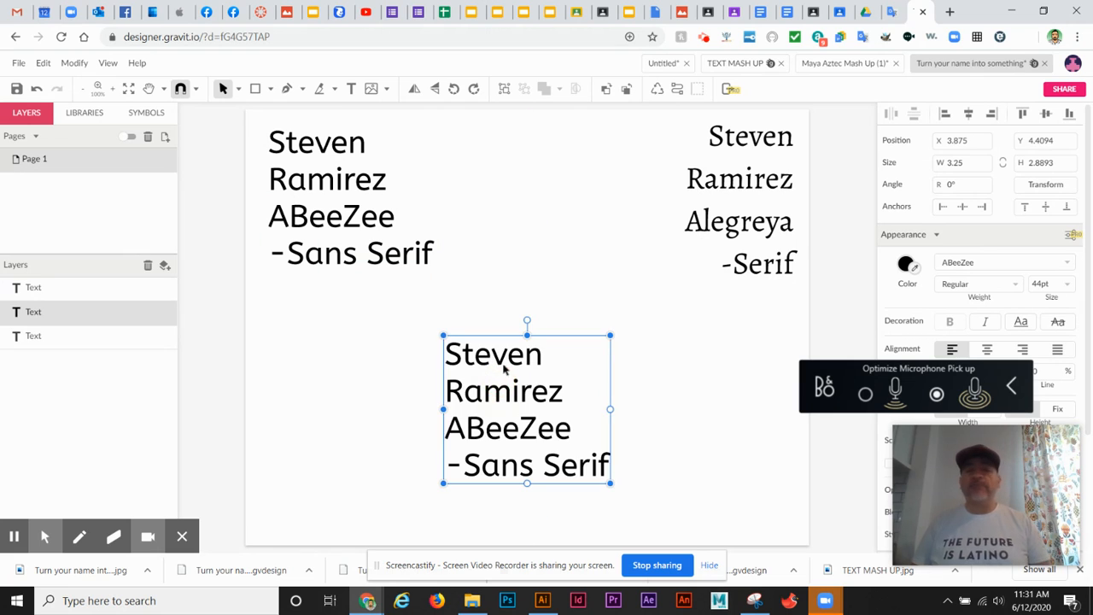
{"action": "double_click", "coordinate": [459, 442]}
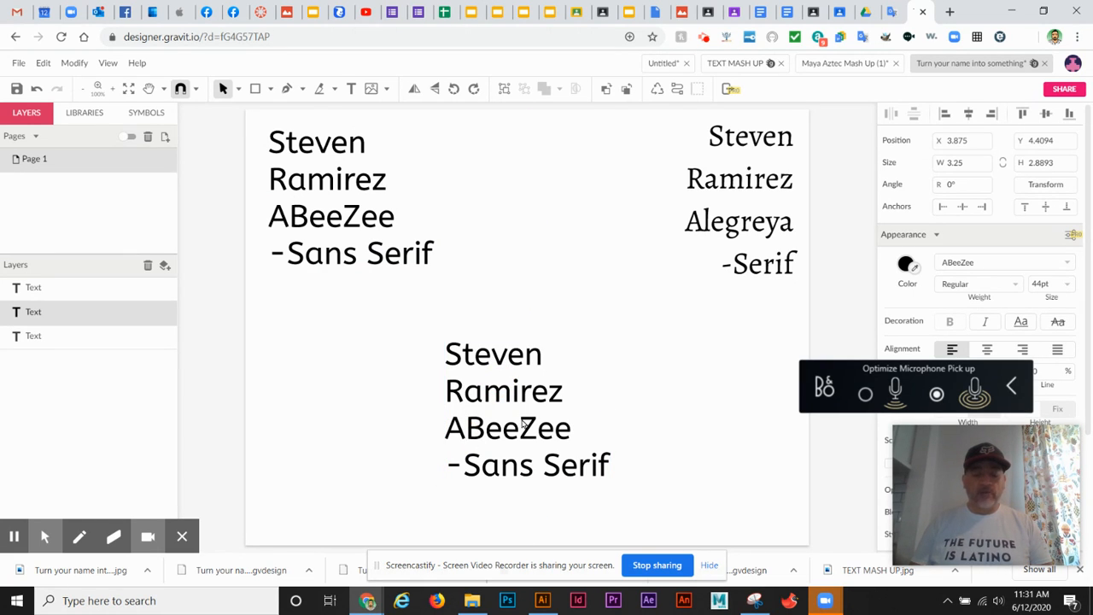
{"action": "key", "text": "shift+End"}
{"action": "key", "text": "ctrl+shift+End"}
{"action": "key", "text": "BackSpace"}
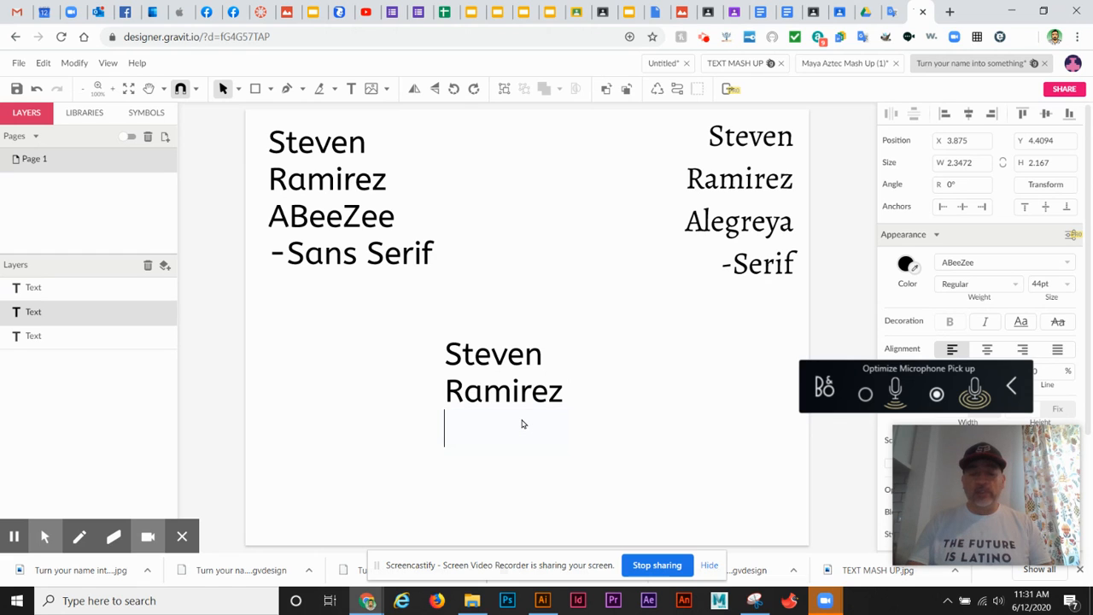
{"action": "key", "text": "BackSpace"}
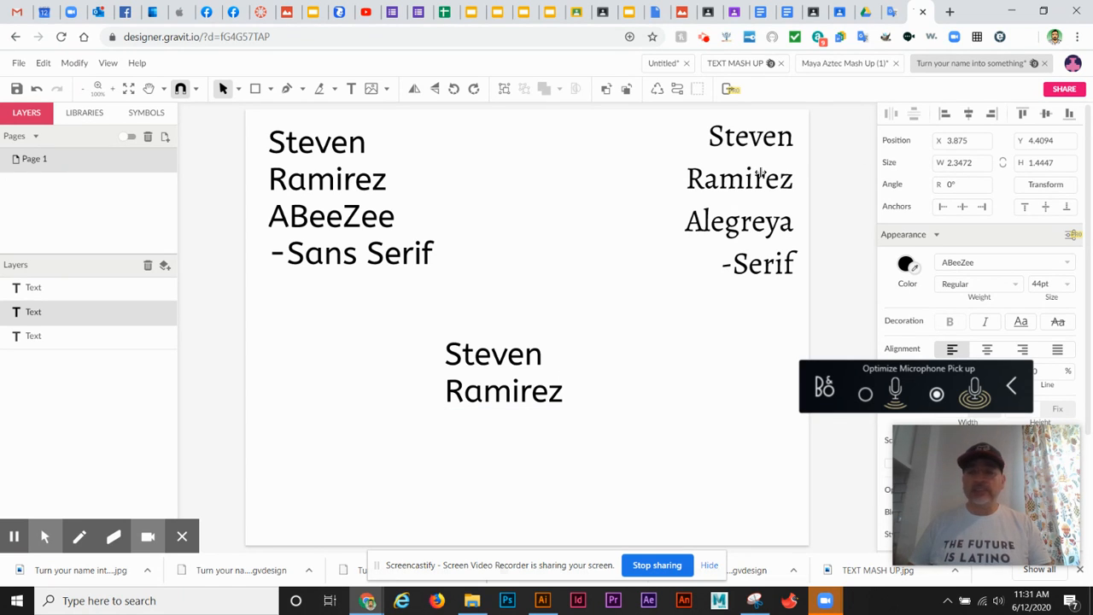
{"action": "left_click", "coordinate": [221, 89]}
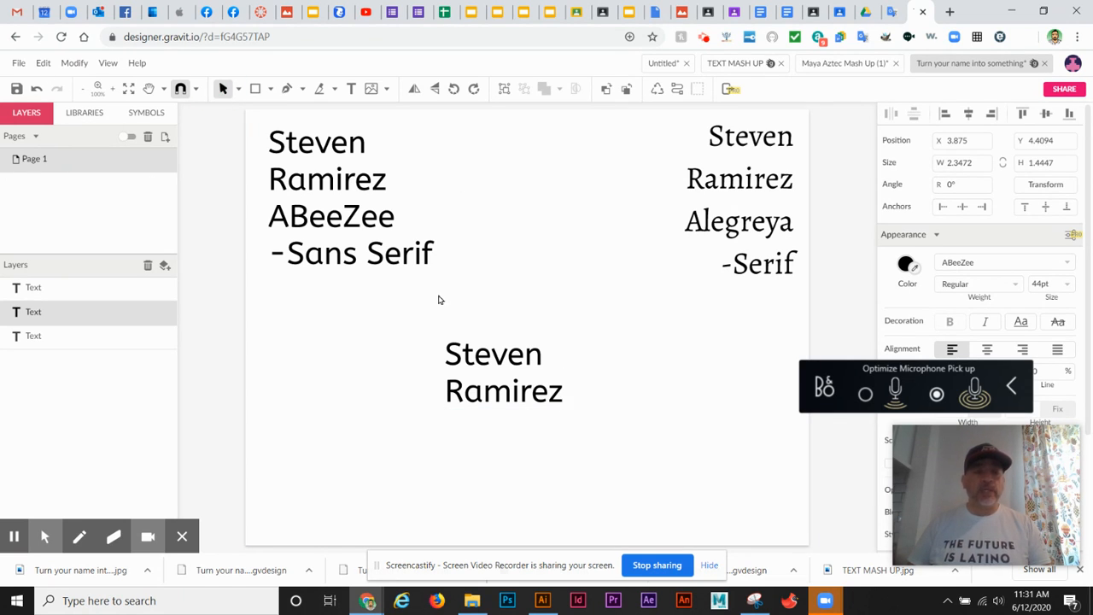
{"action": "left_click", "coordinate": [490, 363]}
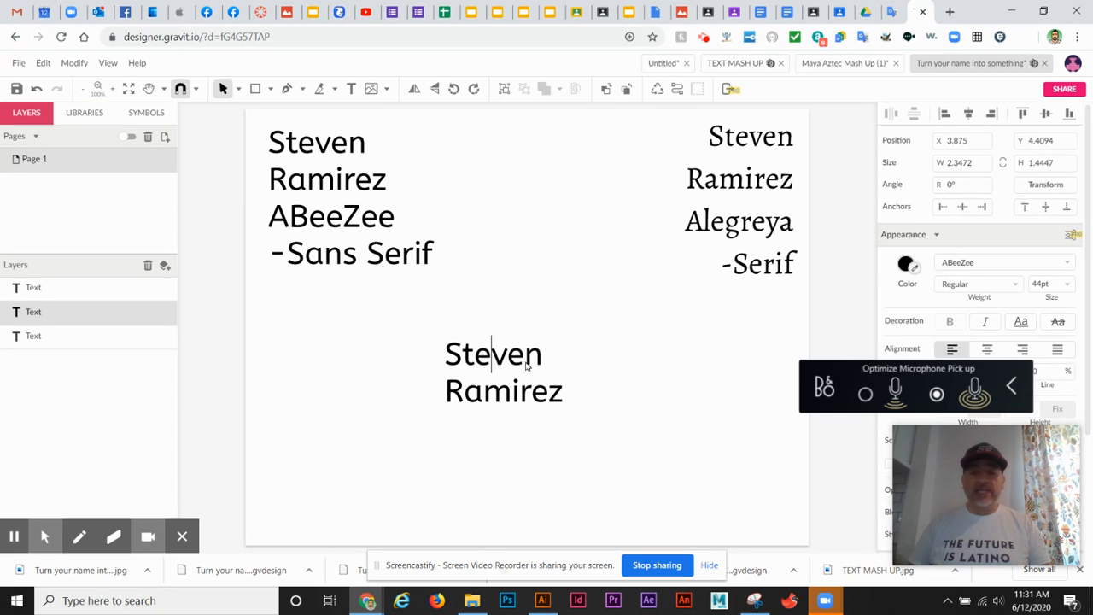
{"action": "left_click", "coordinate": [456, 354]}
{"action": "left_click_drag", "start_coordinate": [475, 359], "coordinate": [312, 423]}
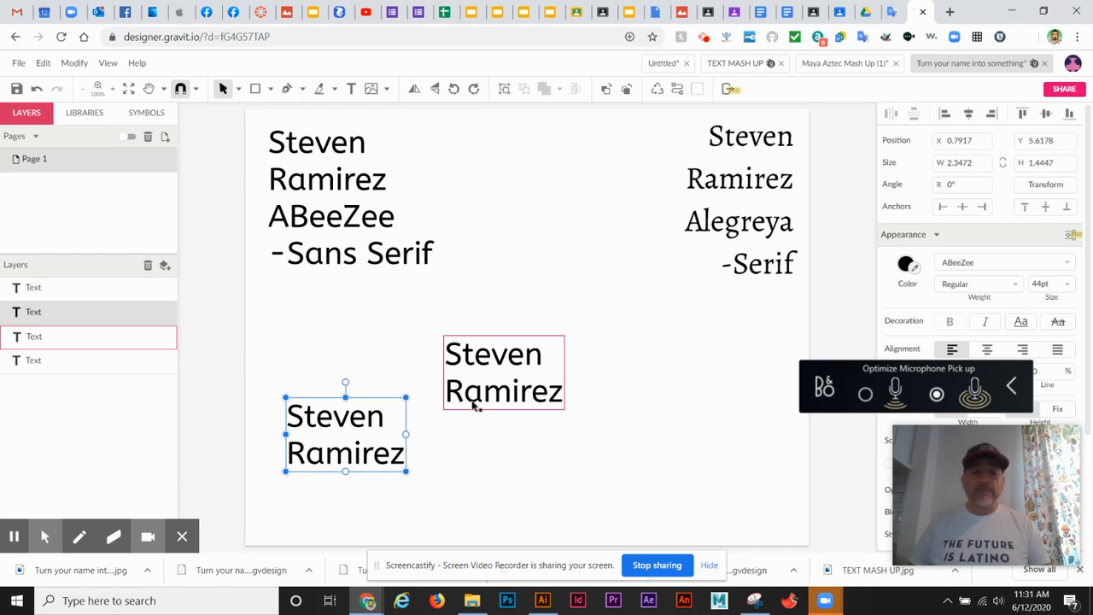
{"action": "left_click", "coordinate": [528, 364]}
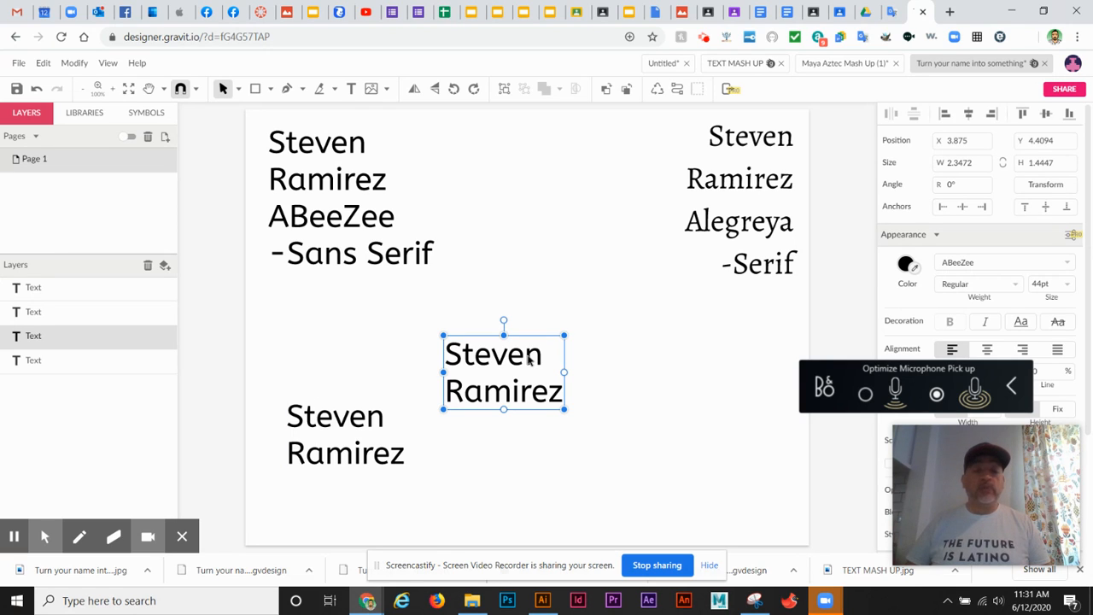
{"action": "right_click", "coordinate": [528, 361]}
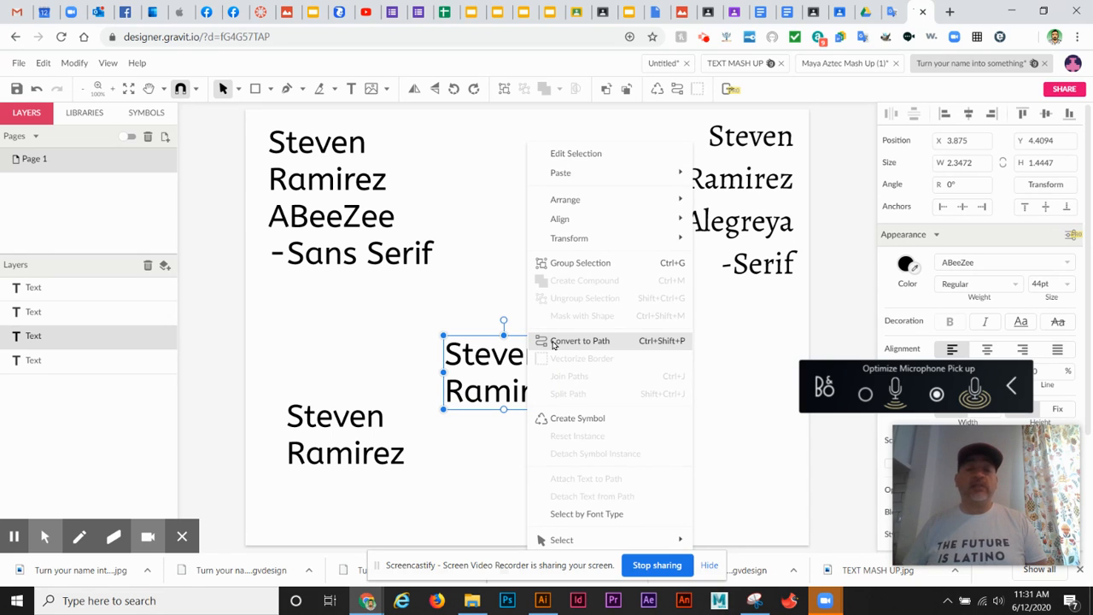
{"action": "left_click", "coordinate": [553, 342]}
{"action": "left_click_drag", "start_coordinate": [511, 362], "coordinate": [504, 335]}
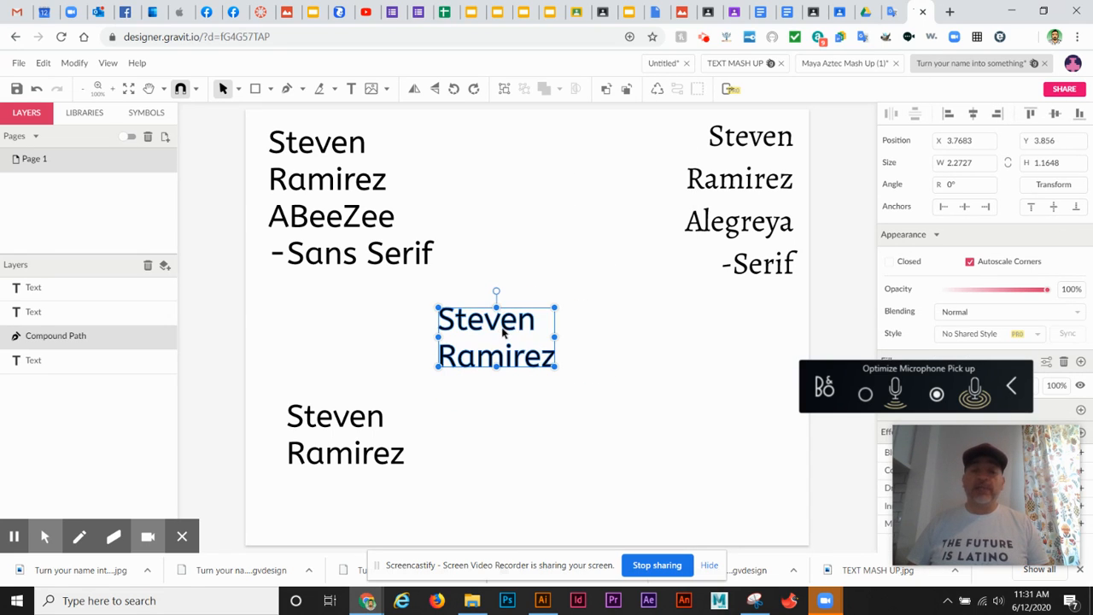
{"action": "right_click", "coordinate": [496, 329]}
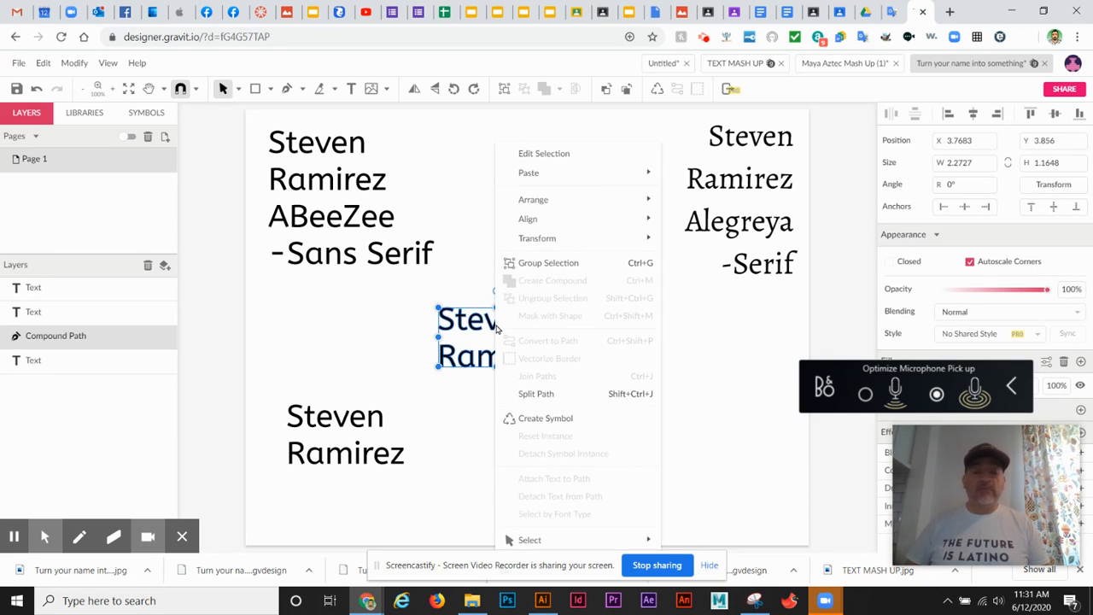
{"action": "left_click", "coordinate": [536, 394]}
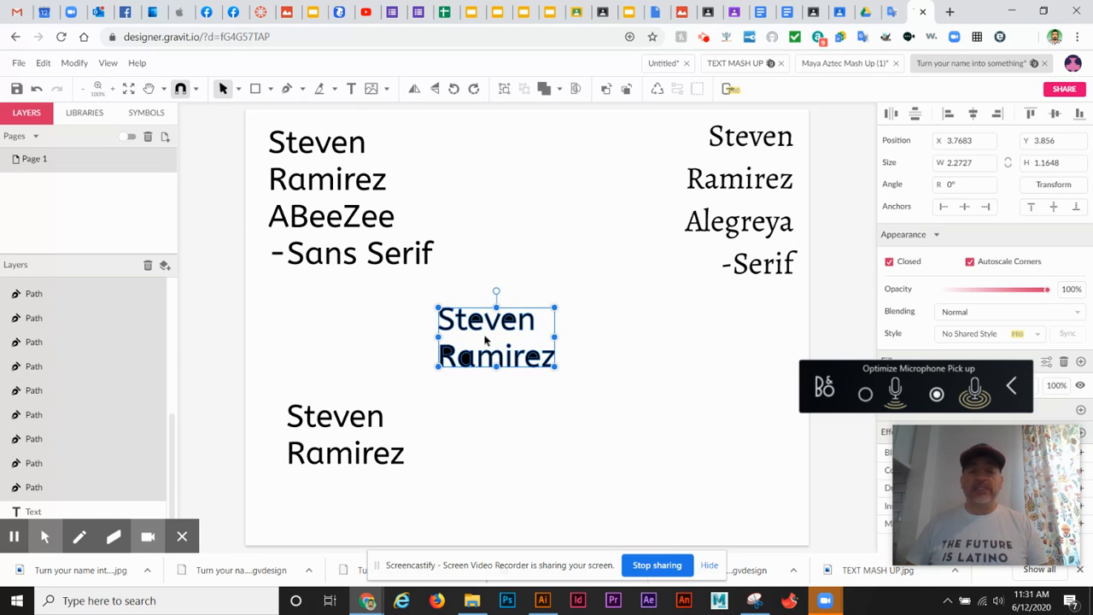
{"action": "left_click", "coordinate": [480, 408]}
{"action": "left_click", "coordinate": [447, 357]}
{"action": "left_click_drag", "start_coordinate": [448, 357], "coordinate": [366, 357]}
{"action": "mouse_move", "coordinate": [438, 346]}
{"action": "left_mouse_down"}
{"action": "mouse_move", "coordinate": [459, 371]}
{"action": "mouse_move", "coordinate": [428, 359]}
{"action": "left_mouse_up"}
{"action": "left_click_drag", "start_coordinate": [338, 346], "coordinate": [450, 368]}
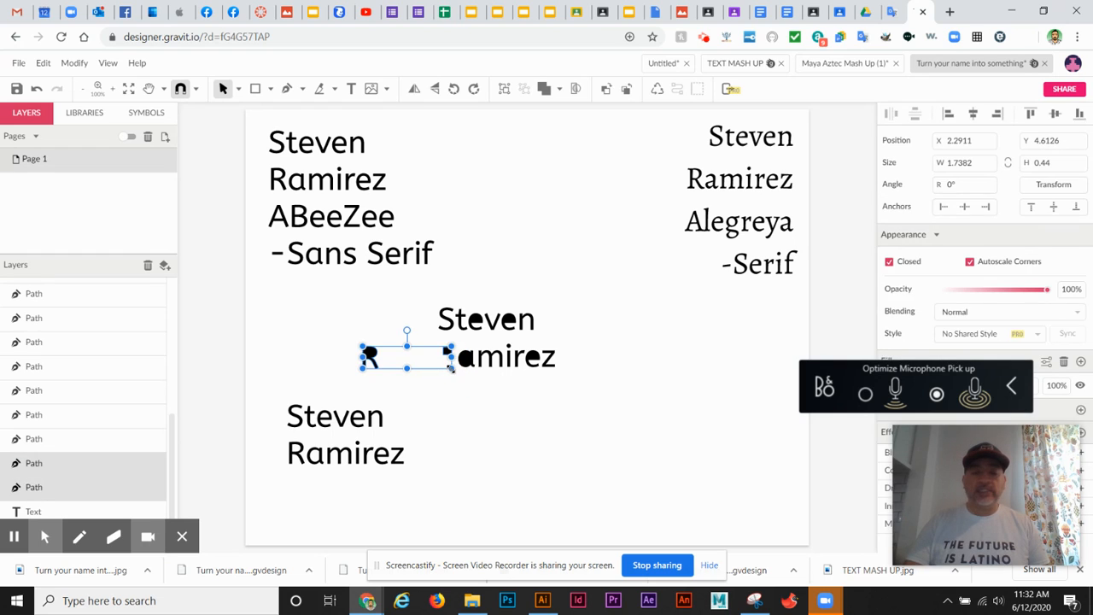
{"action": "key", "text": "Delete"}
{"action": "left_click_drag", "start_coordinate": [453, 346], "coordinate": [476, 370]}
{"action": "key", "text": "Delete"}
{"action": "left_click_drag", "start_coordinate": [528, 340], "coordinate": [534, 366]}
{"action": "key", "text": "Delete"}
{"action": "left_click_drag", "start_coordinate": [471, 293], "coordinate": [483, 343]}
{"action": "key", "text": "Delete"}
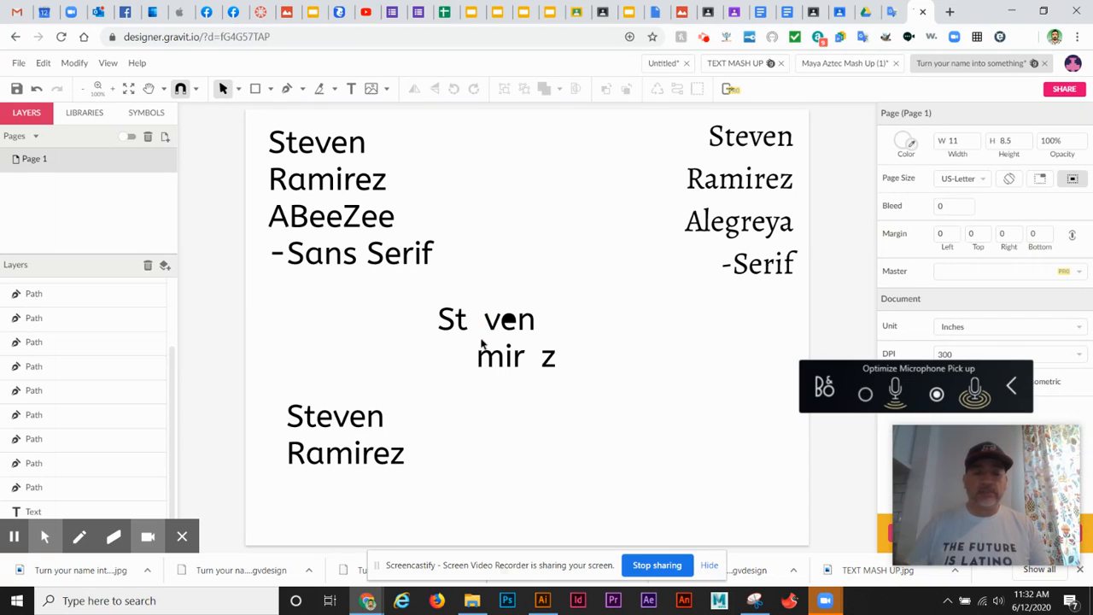
{"action": "left_click_drag", "start_coordinate": [500, 295], "coordinate": [514, 335]}
{"action": "key", "text": "Delete"}
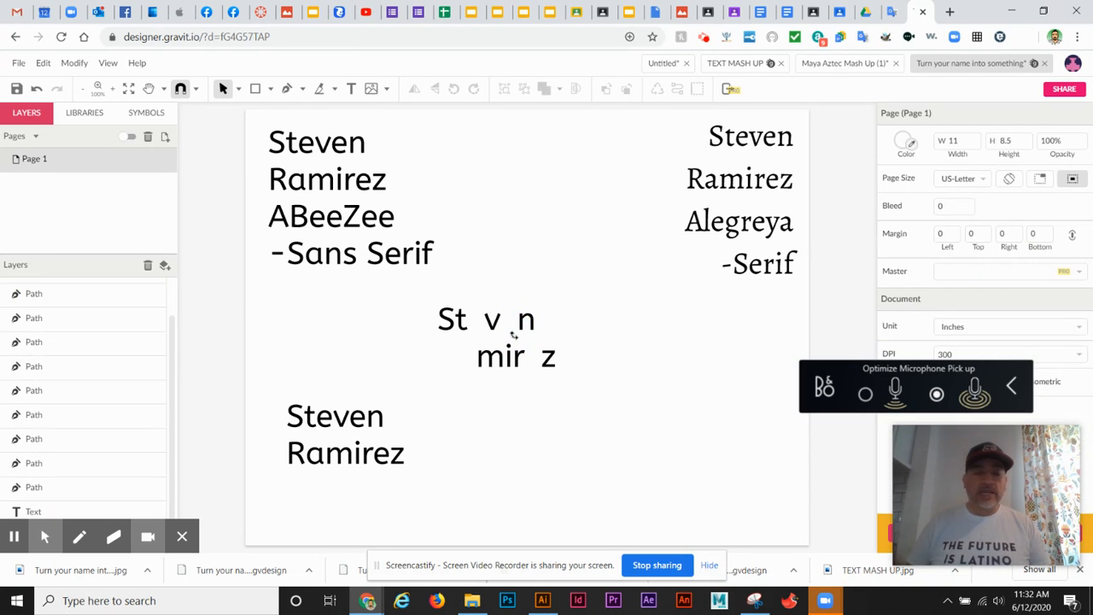
{"action": "double_click", "coordinate": [355, 447]}
{"action": "key", "text": "ctrl+a"}
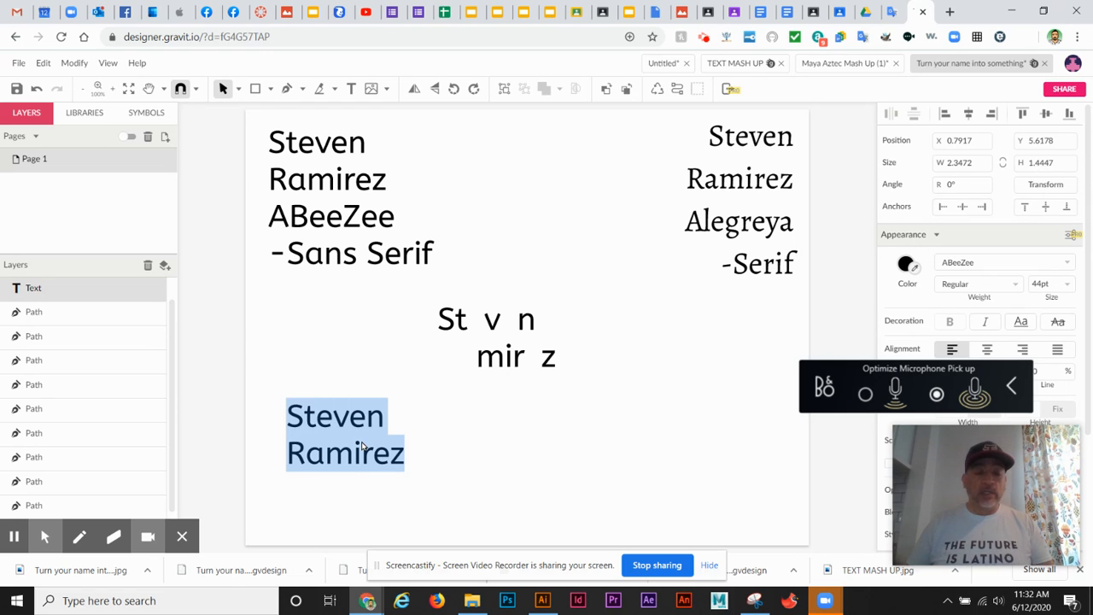
{"action": "type", "text": "e"}
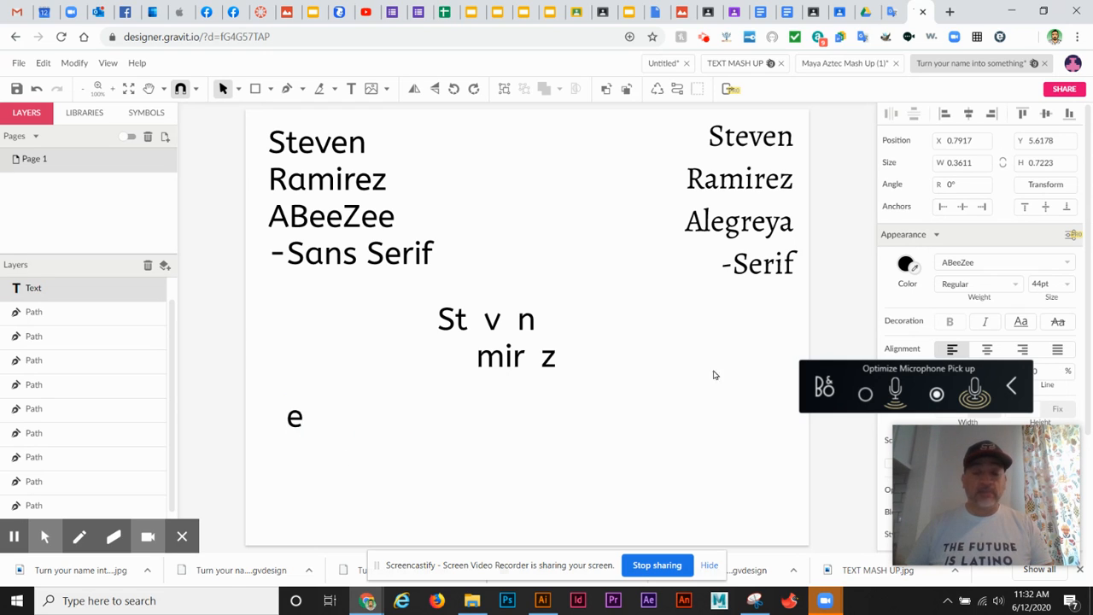
- Duplicate the e text to its right and change the copy's letter to R
{"action": "left_click", "coordinate": [459, 444]}
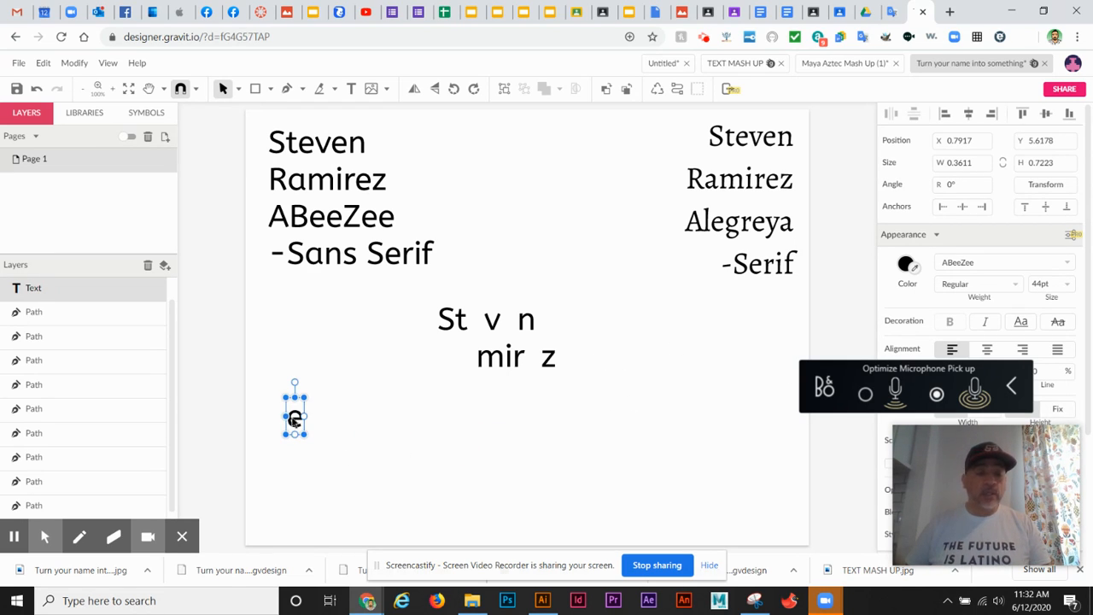
{"action": "left_click_drag", "start_coordinate": [296, 420], "coordinate": [341, 422]}
{"action": "left_click", "coordinate": [341, 422]}
{"action": "double_click", "coordinate": [341, 422]}
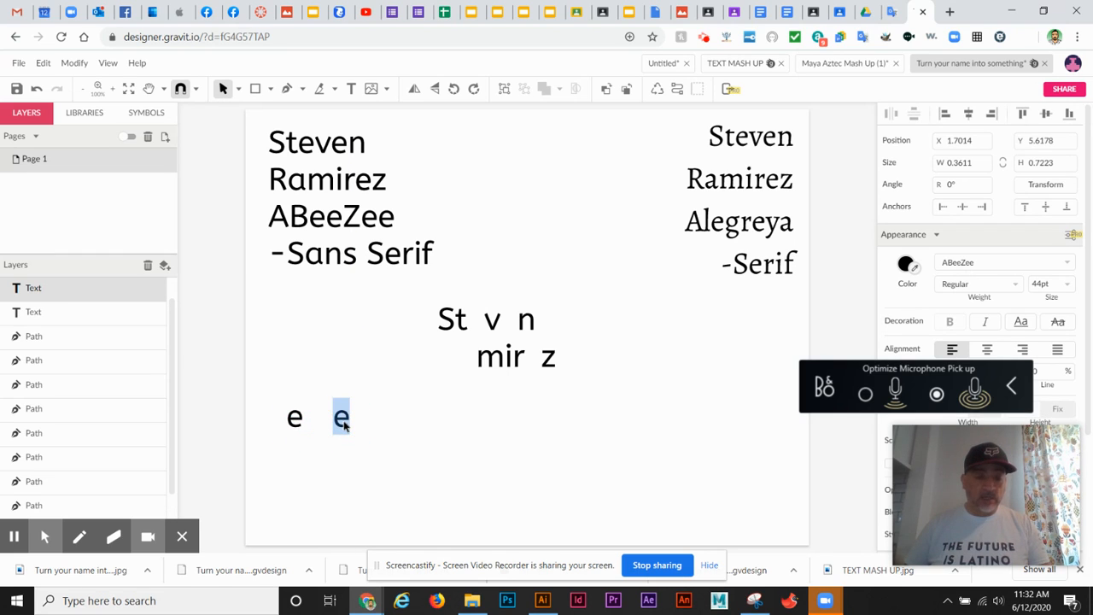
{"action": "type", "text": "R"}
- Duplicate the R text to its right and change the copy's letter to a
{"action": "left_click", "coordinate": [349, 410]}
{"action": "left_click", "coordinate": [357, 414]}
{"action": "left_click_drag", "start_coordinate": [343, 419], "coordinate": [385, 418]}
{"action": "left_click", "coordinate": [384, 419]}
{"action": "double_click", "coordinate": [386, 417]}
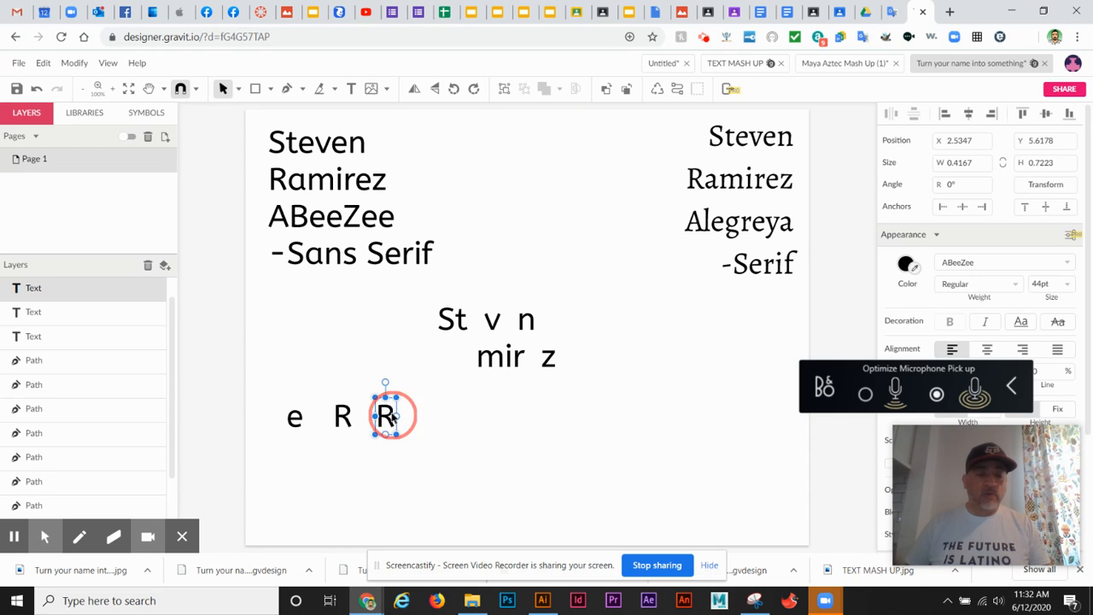
{"action": "double_click", "coordinate": [386, 417]}
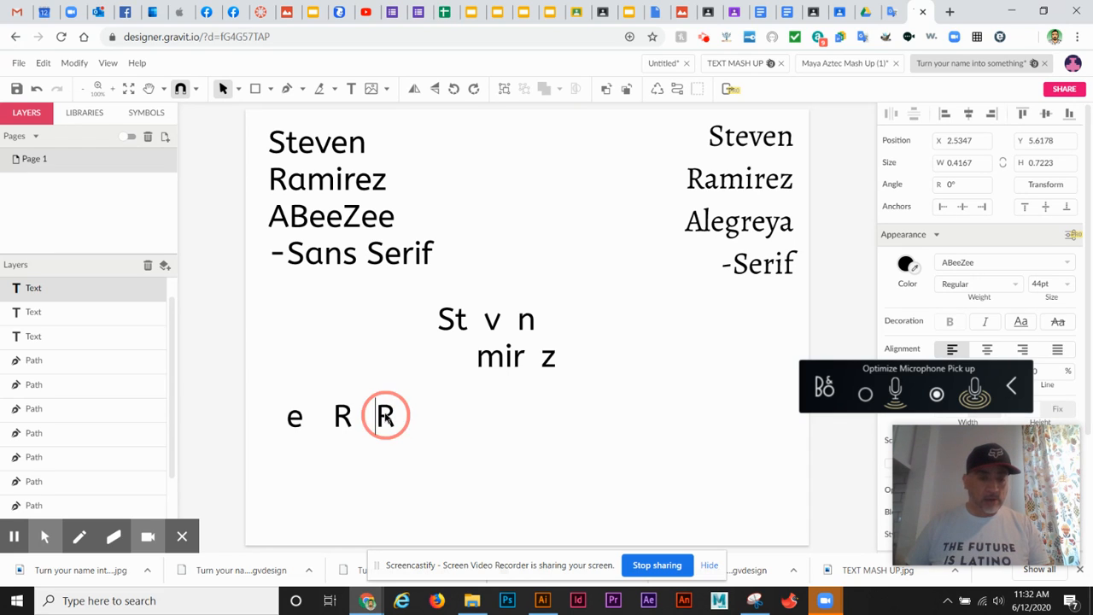
{"action": "type", "text": "a"}
{"action": "key", "text": "Escape"}
- Select the e, R and a letters together and convert them to paths
{"action": "left_click_drag", "start_coordinate": [257, 362], "coordinate": [441, 477]}
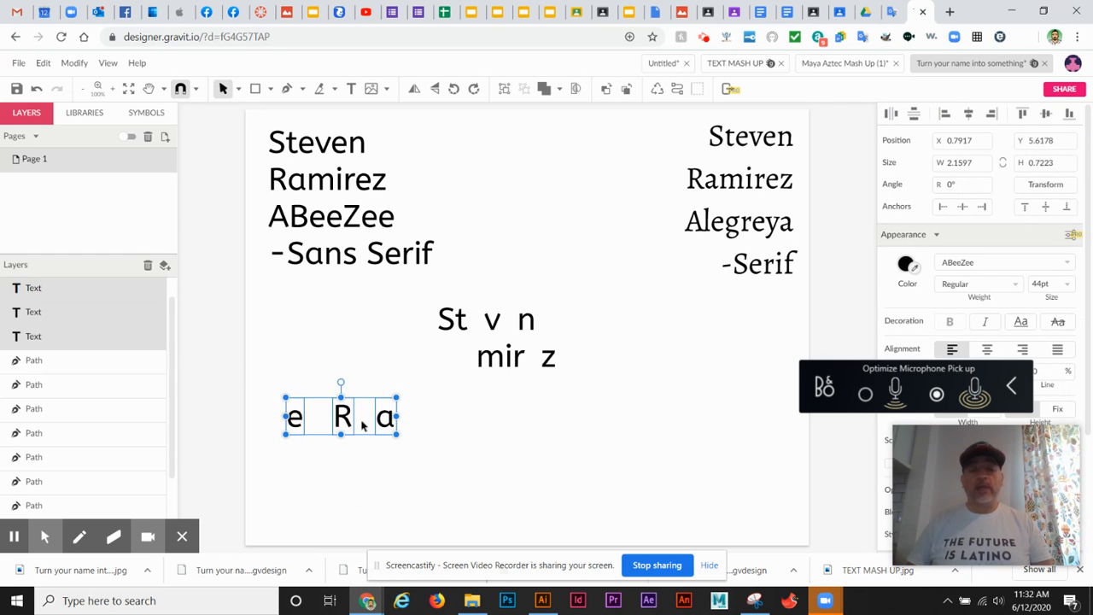
{"action": "right_click", "coordinate": [358, 420]}
{"action": "left_click", "coordinate": [296, 405]}
{"action": "left_click_drag", "start_coordinate": [279, 383], "coordinate": [417, 461]}
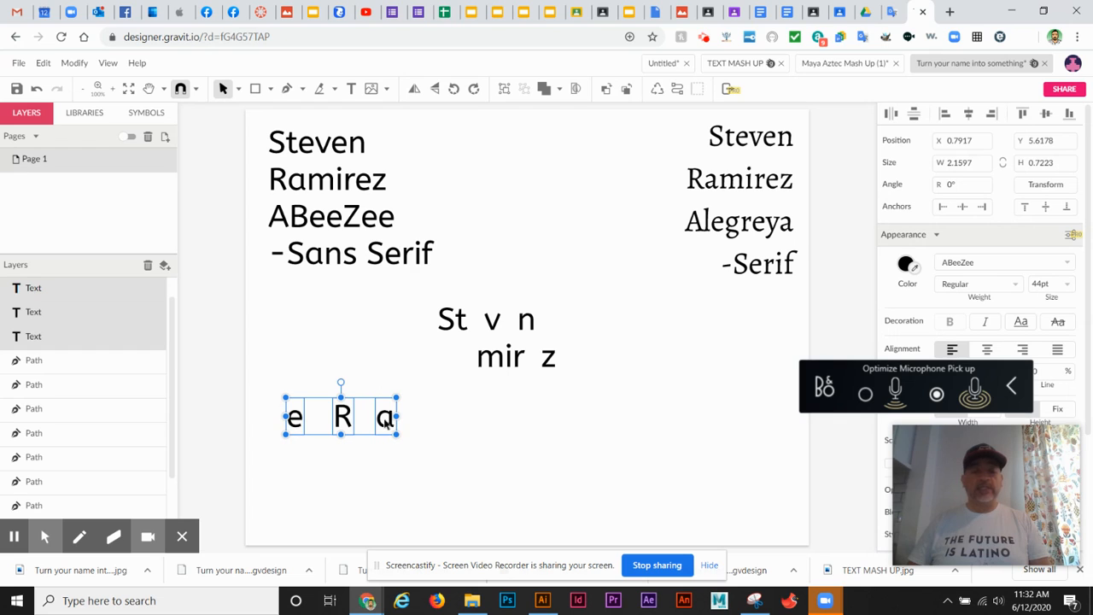
{"action": "right_click", "coordinate": [386, 419]}
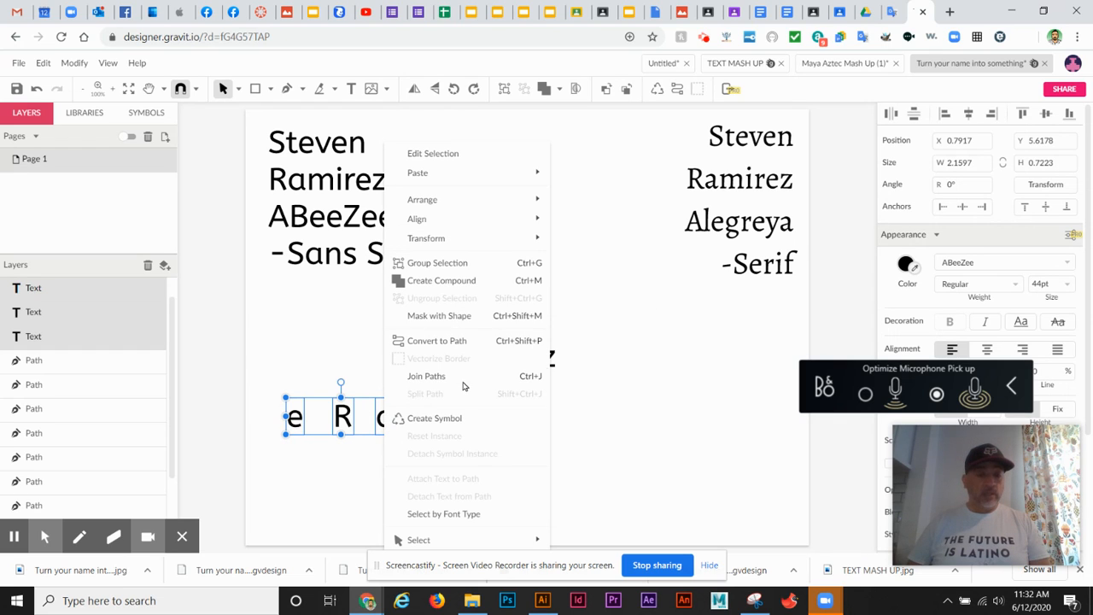
{"action": "left_click", "coordinate": [485, 340]}
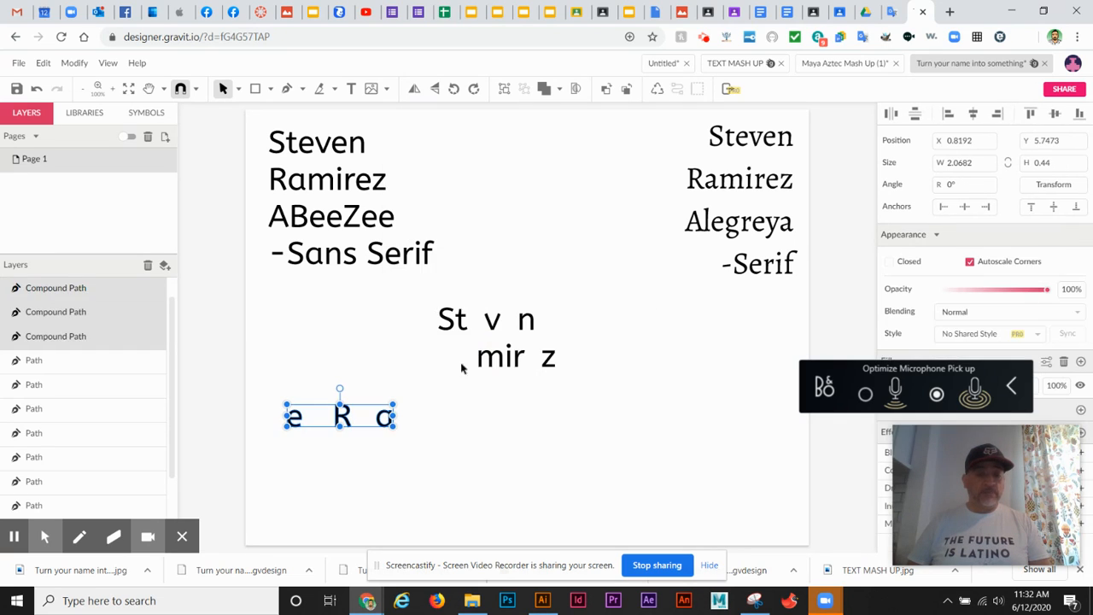
- Duplicate the e path twice and arrange two copies overlapping as an 'ee' pair beside the a
{"action": "left_click", "coordinate": [431, 455]}
{"action": "left_click", "coordinate": [386, 417]}
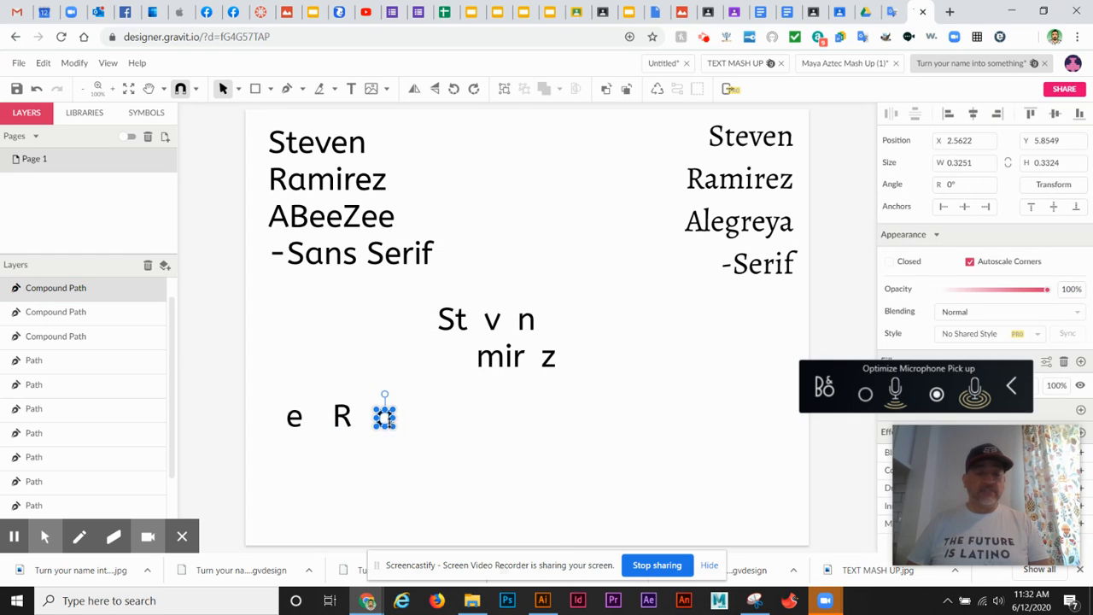
{"action": "left_click", "coordinate": [453, 418]}
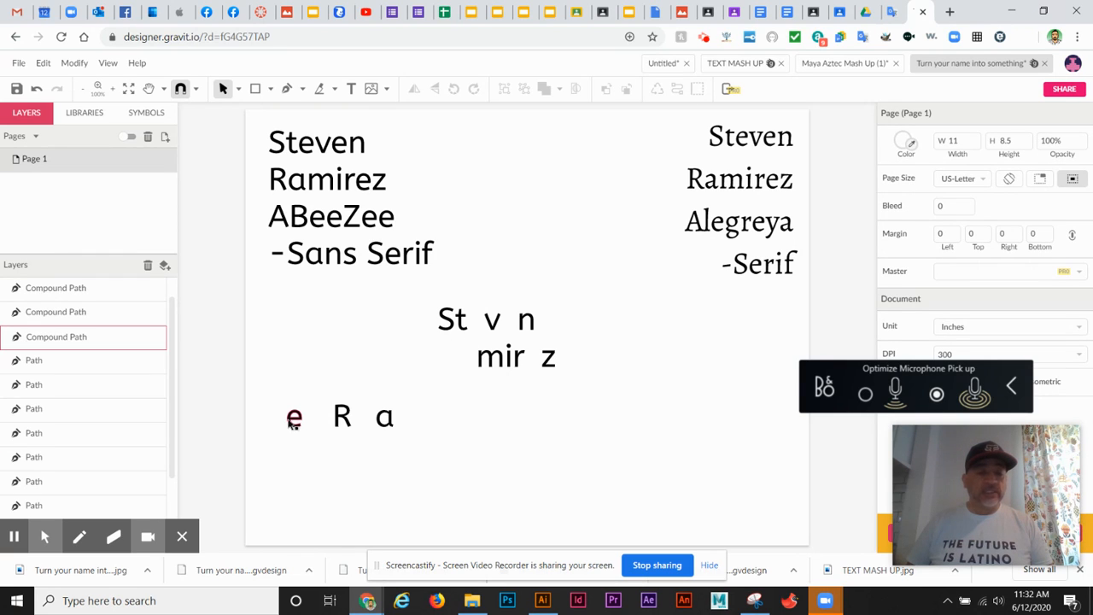
{"action": "left_click_drag", "start_coordinate": [293, 419], "coordinate": [314, 457]}
{"action": "key", "text": "ctrl+d"}
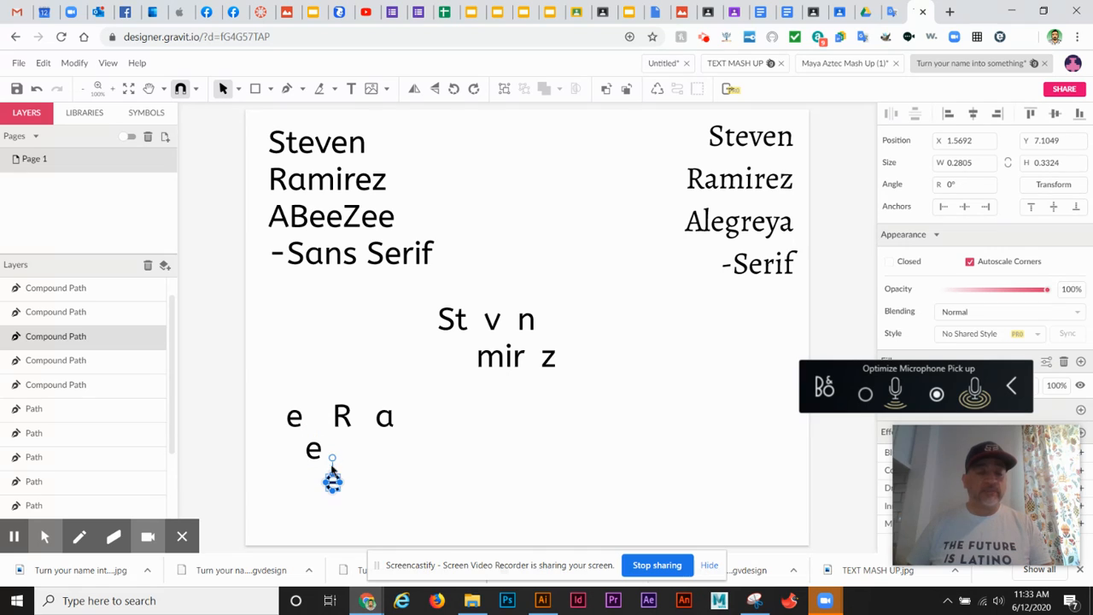
{"action": "left_click_drag", "start_coordinate": [334, 484], "coordinate": [484, 408]}
{"action": "left_click", "coordinate": [313, 451]}
{"action": "left_click", "coordinate": [424, 445]}
{"action": "left_click", "coordinate": [498, 441]}
{"action": "left_click", "coordinate": [570, 449]}
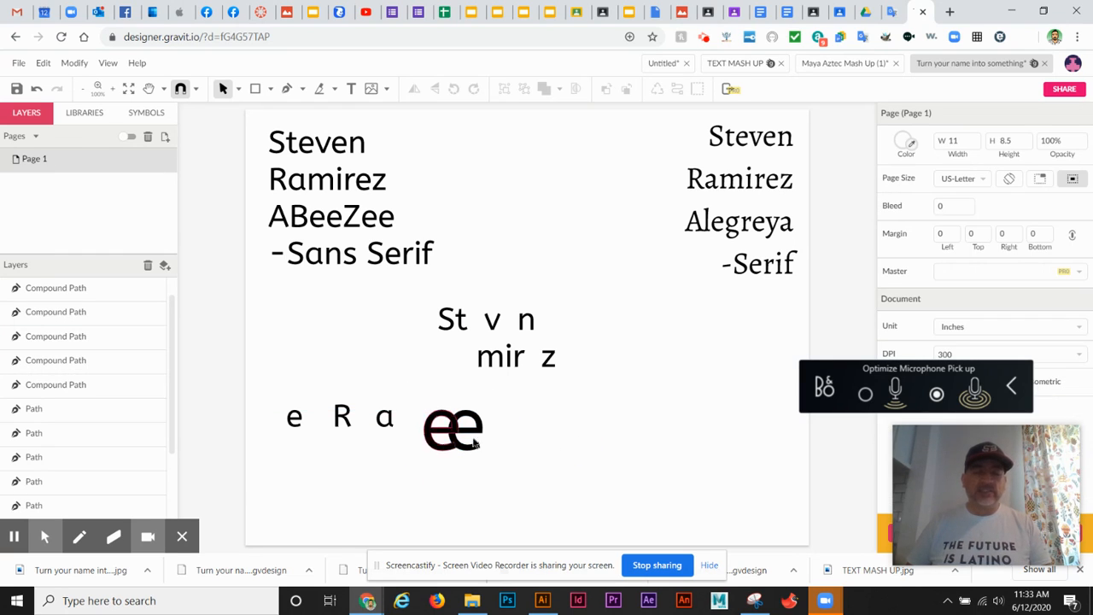
{"action": "left_click", "coordinate": [294, 418]}
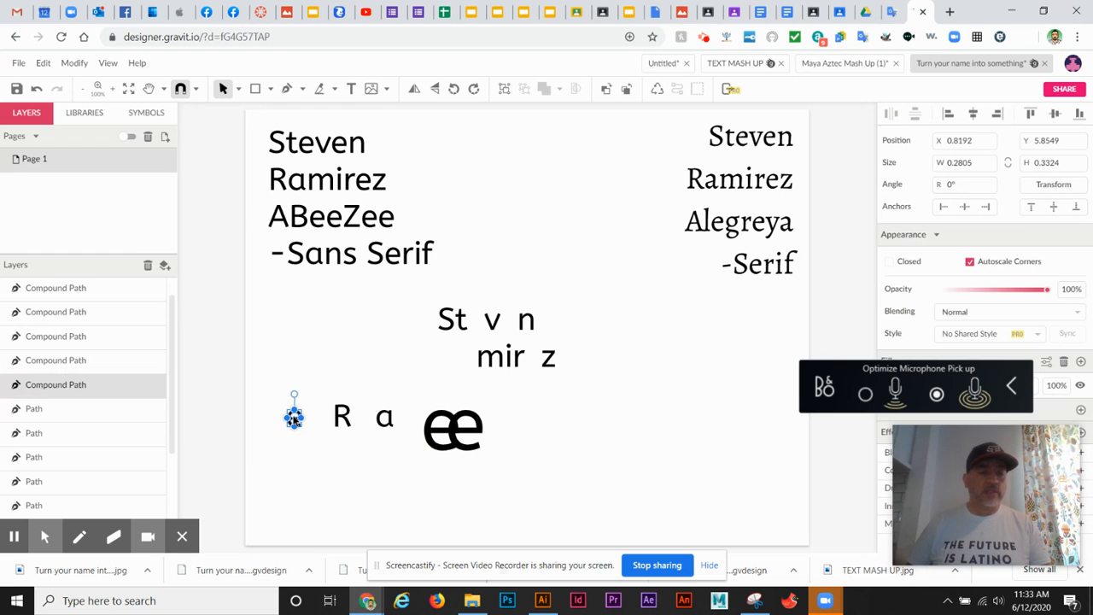
{"action": "left_click", "coordinate": [527, 321]}
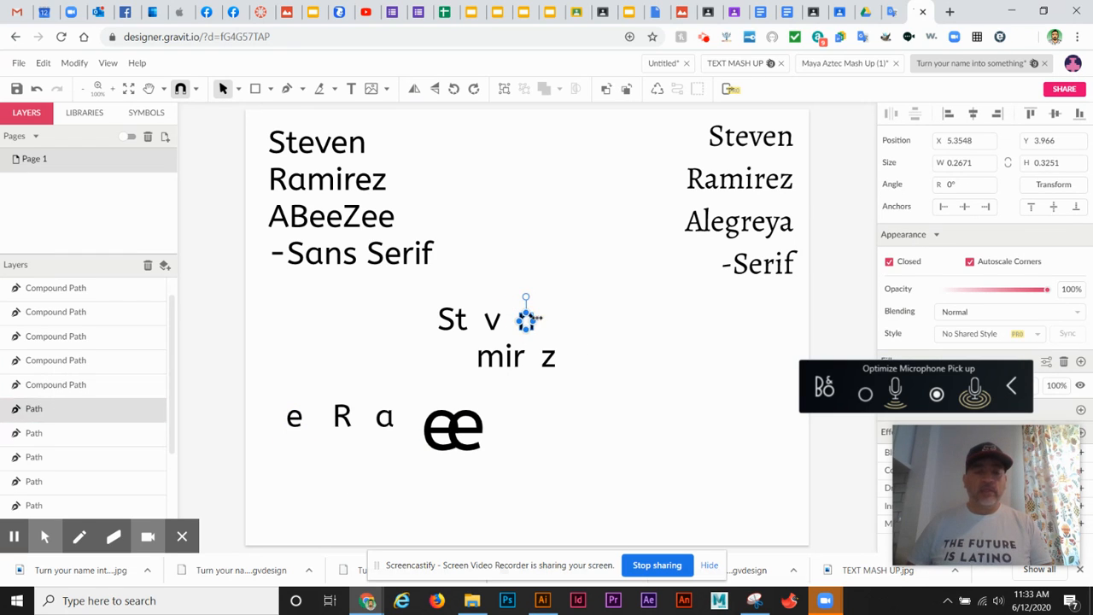
{"action": "left_click_drag", "start_coordinate": [527, 297], "coordinate": [531, 393]}
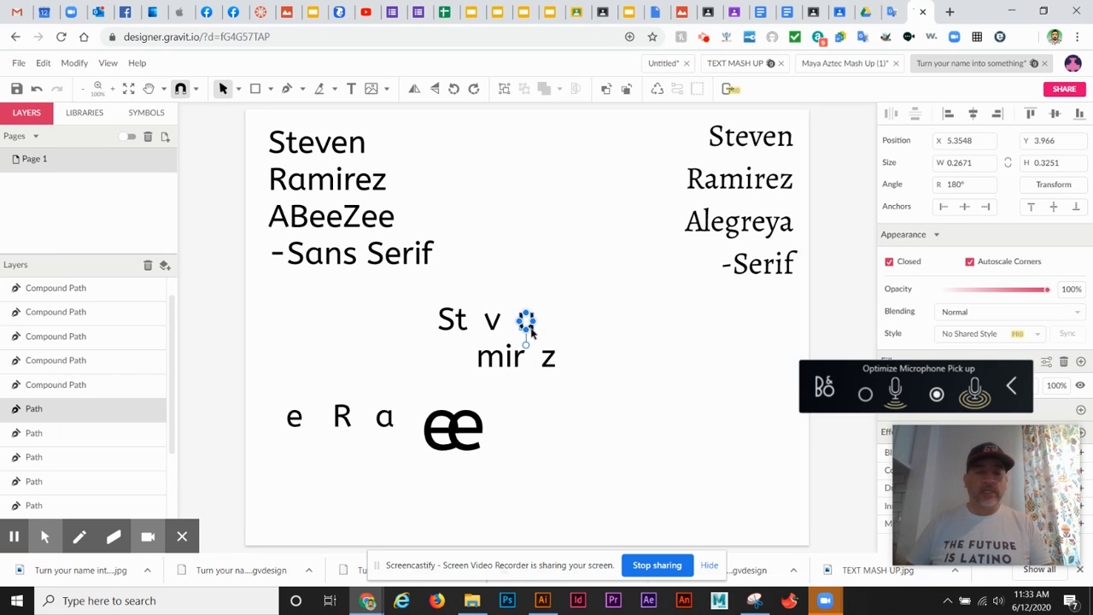
{"action": "left_click", "coordinate": [549, 302]}
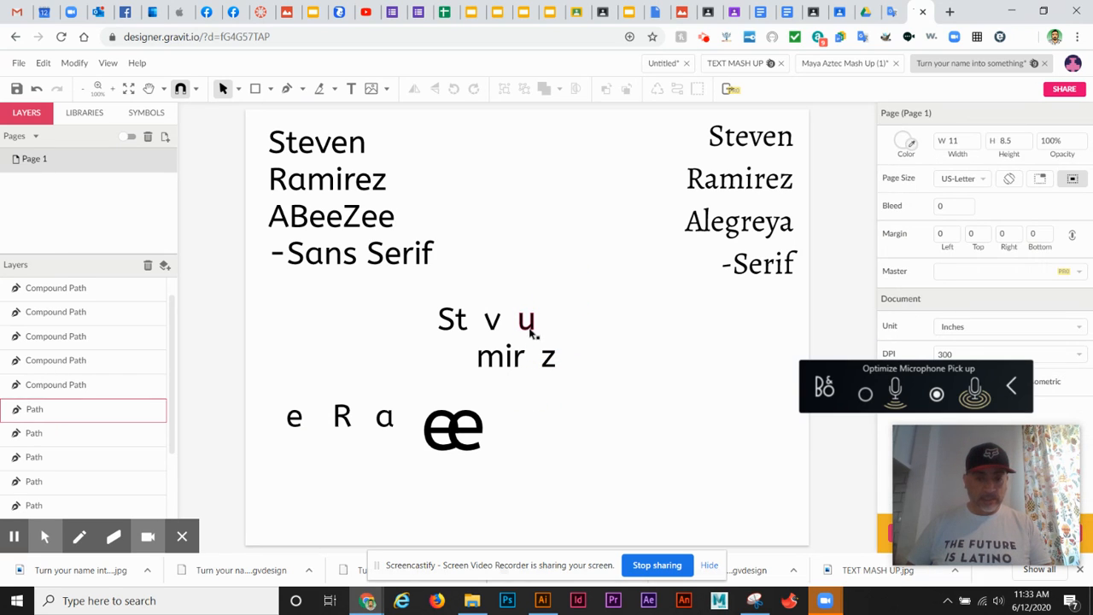
{"action": "left_click_drag", "start_coordinate": [528, 324], "coordinate": [454, 462]}
{"action": "left_click", "coordinate": [499, 459]}
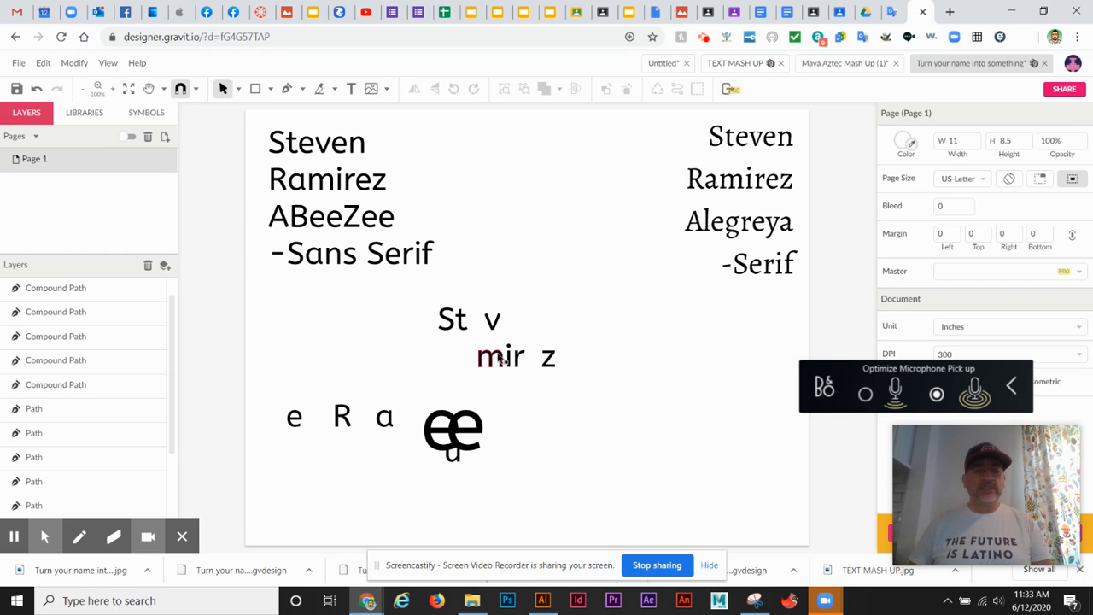
{"action": "left_click_drag", "start_coordinate": [500, 359], "coordinate": [469, 479]}
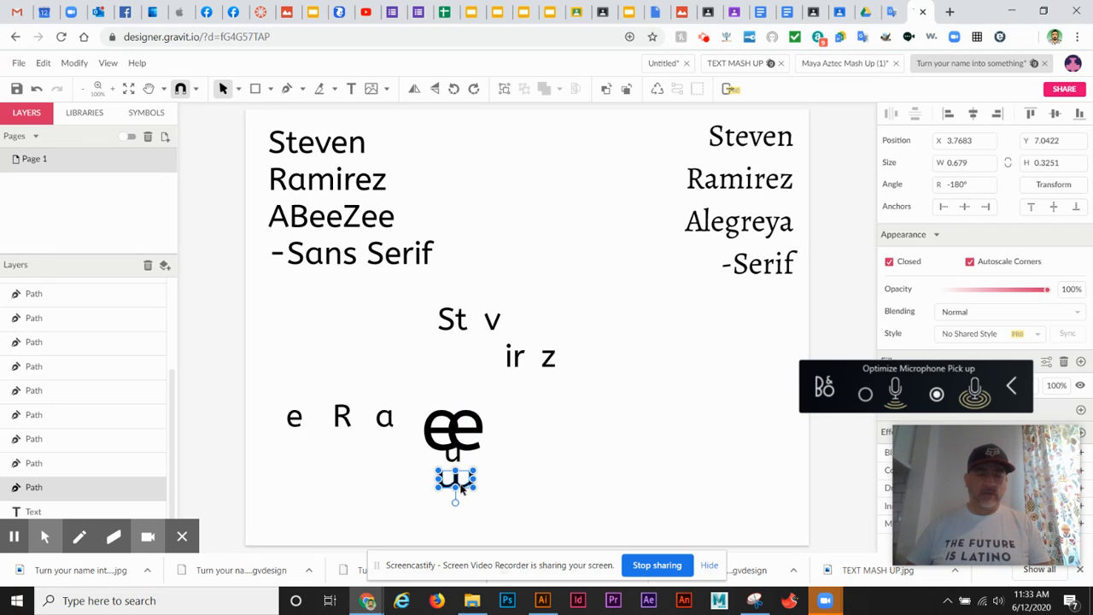
{"action": "left_click", "coordinate": [519, 358]}
{"action": "left_click", "coordinate": [510, 367]}
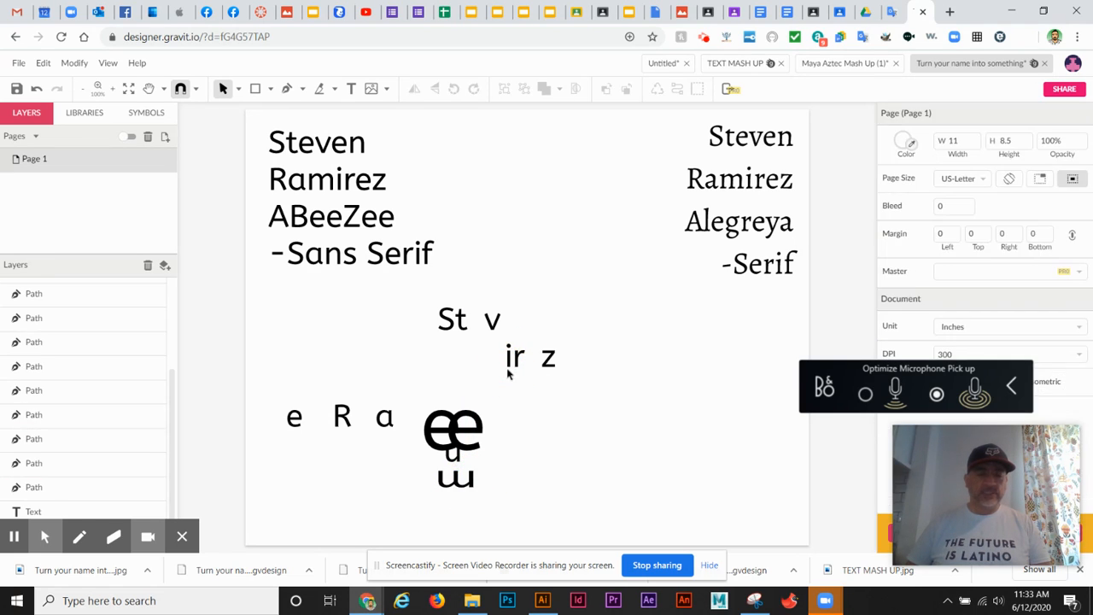
- Move the i's stem, turned horizontal, beneath the upside-down m to close its open side
{"action": "left_click", "coordinate": [511, 366]}
{"action": "left_click_drag", "start_coordinate": [510, 359], "coordinate": [546, 447]}
{"action": "left_click", "coordinate": [512, 447]}
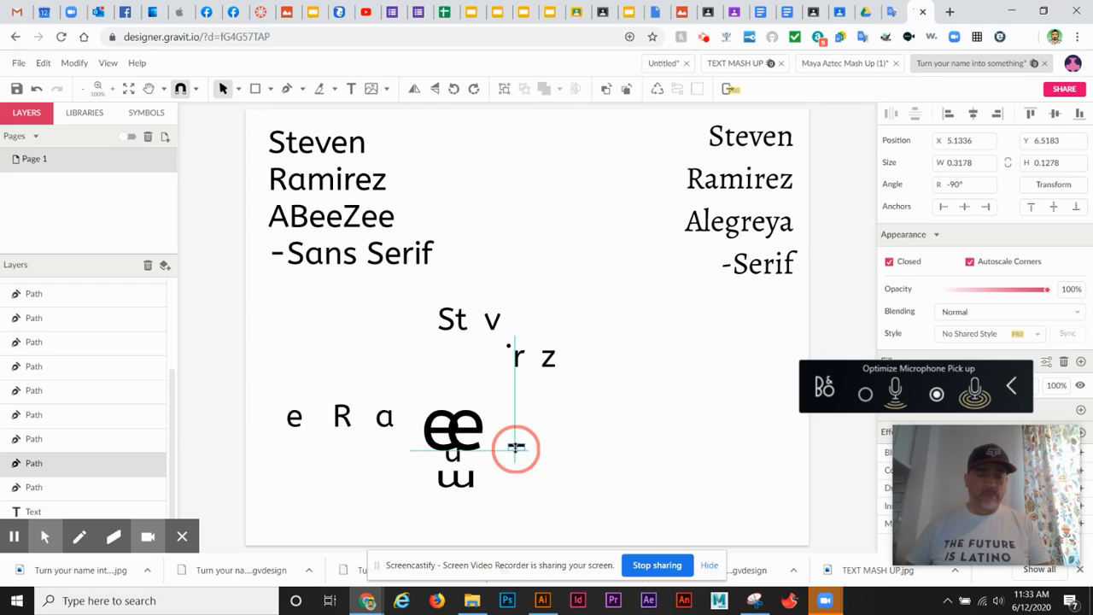
{"action": "left_click", "coordinate": [606, 447]}
{"action": "left_click", "coordinate": [516, 447]}
{"action": "left_click_drag", "start_coordinate": [516, 447], "coordinate": [479, 471]}
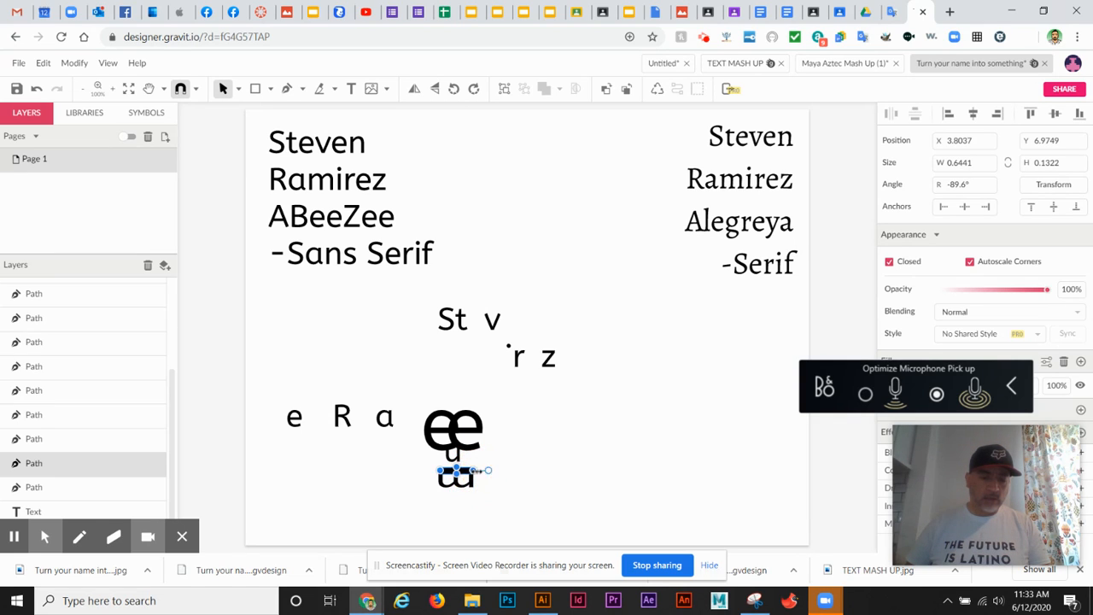
{"action": "left_click", "coordinate": [554, 462]}
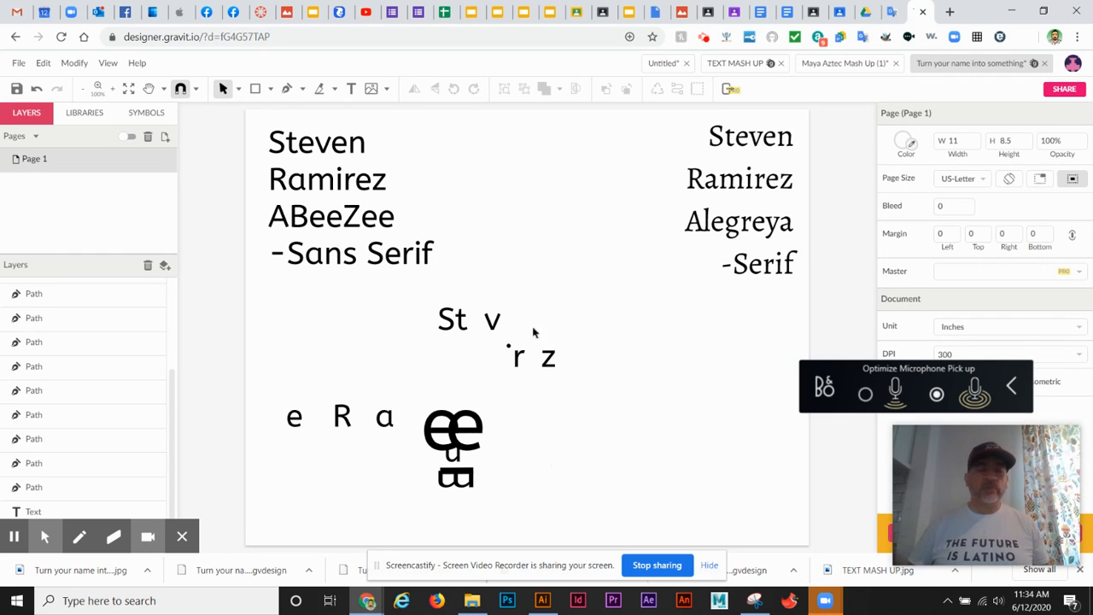
- Delete the i's dot and nudge the horizontal stem under the m slightly
{"action": "left_click", "coordinate": [508, 347]}
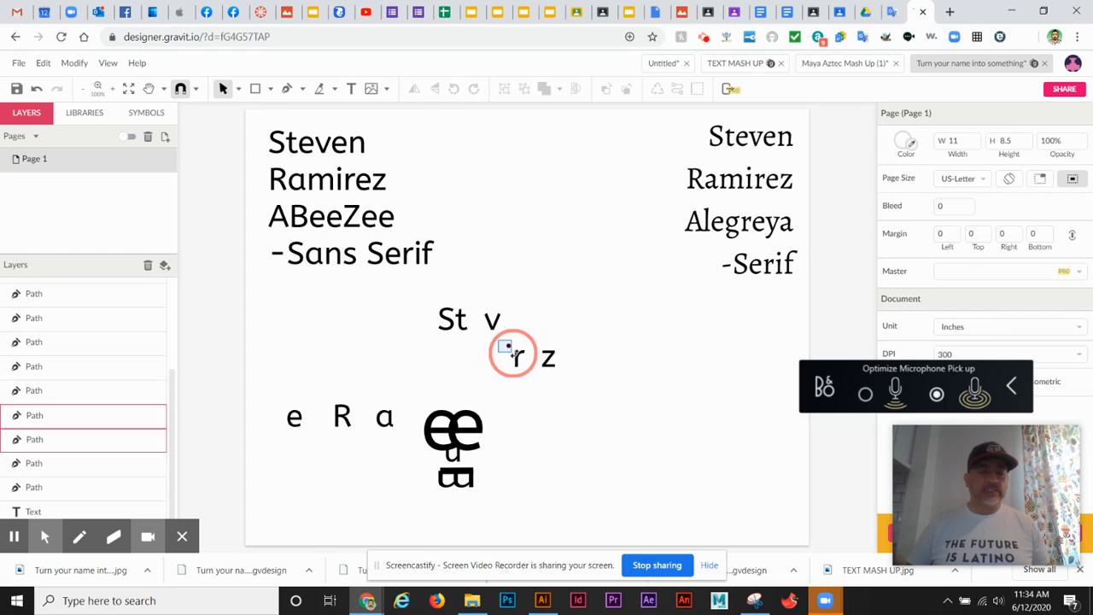
{"action": "left_click", "coordinate": [603, 323]}
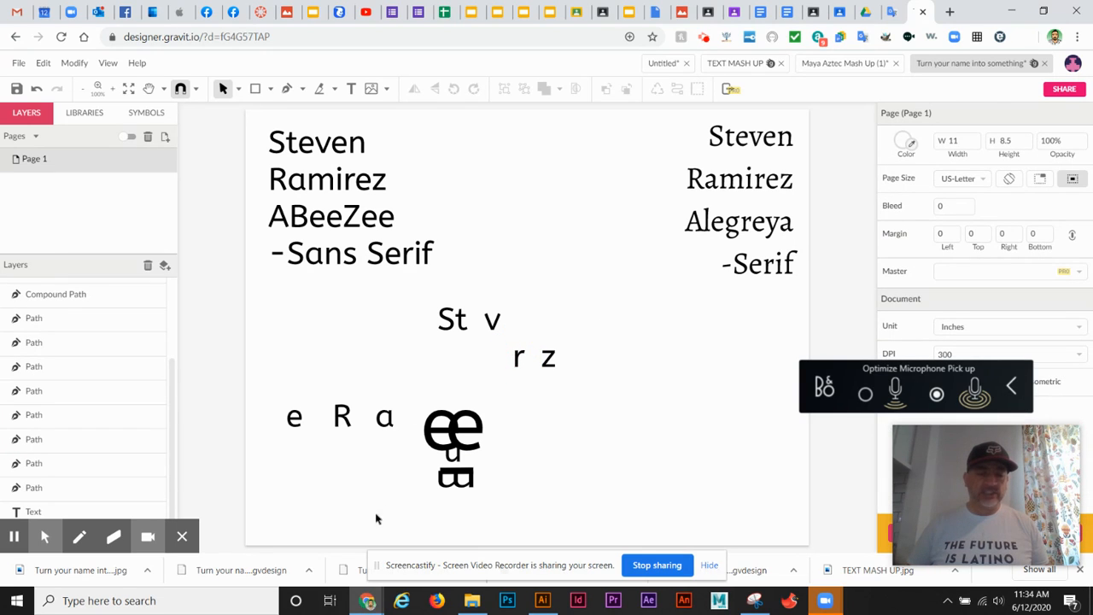
{"action": "left_click", "coordinate": [458, 477]}
{"action": "left_click_drag", "start_coordinate": [442, 470], "coordinate": [440, 471]}
{"action": "left_click", "coordinate": [557, 450]}
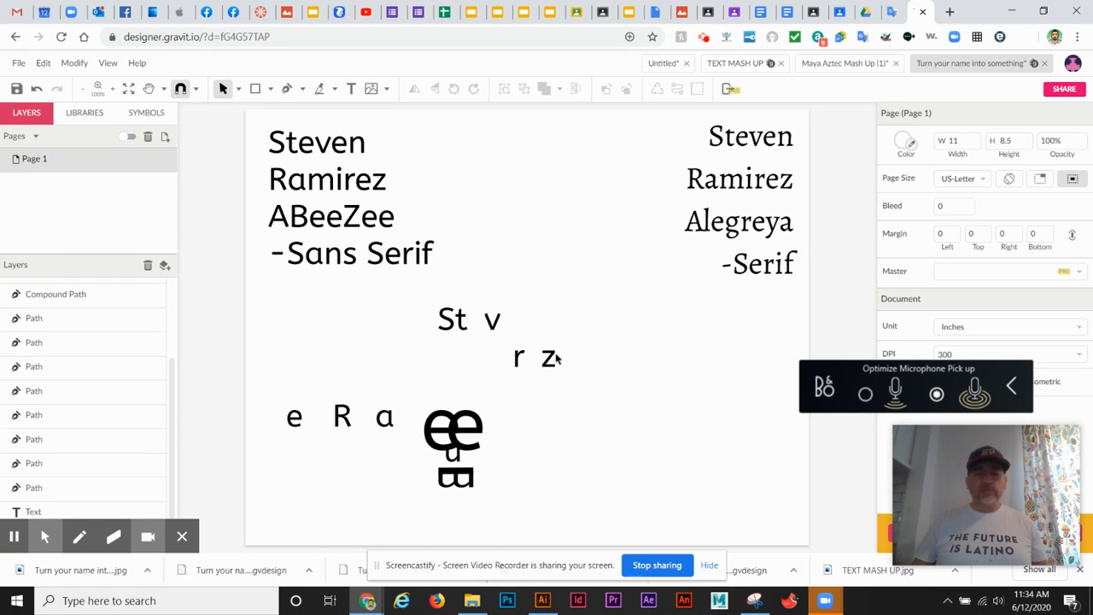
- Place the sideways z on top of the 'ee' pair and the v beside it, rotated about 103°
{"action": "left_click_drag", "start_coordinate": [547, 359], "coordinate": [472, 399]}
{"action": "left_click", "coordinate": [590, 410]}
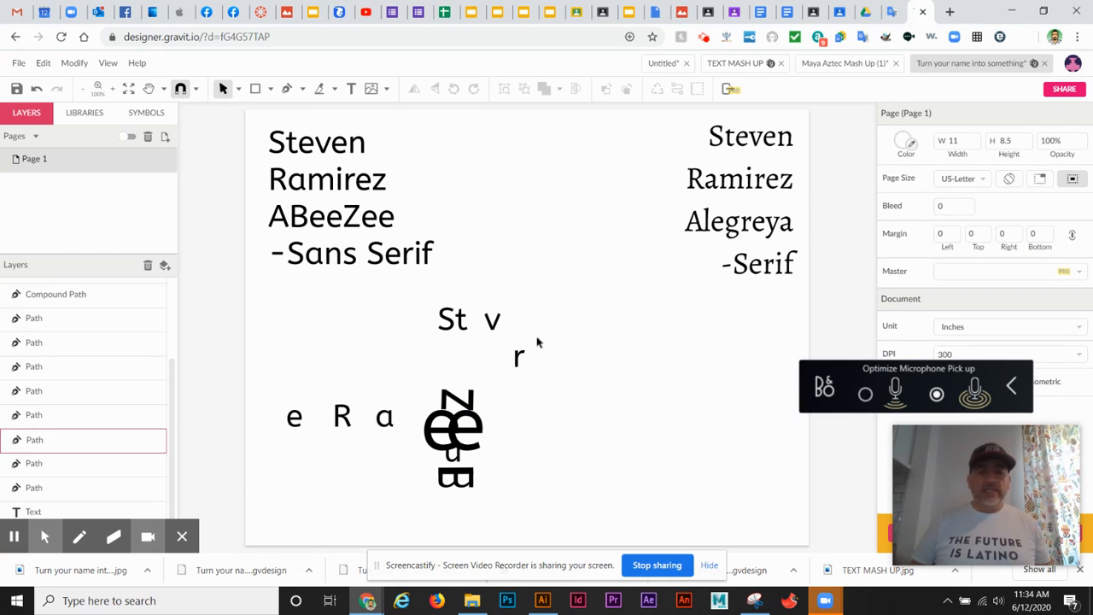
{"action": "left_click_drag", "start_coordinate": [492, 332], "coordinate": [533, 450]}
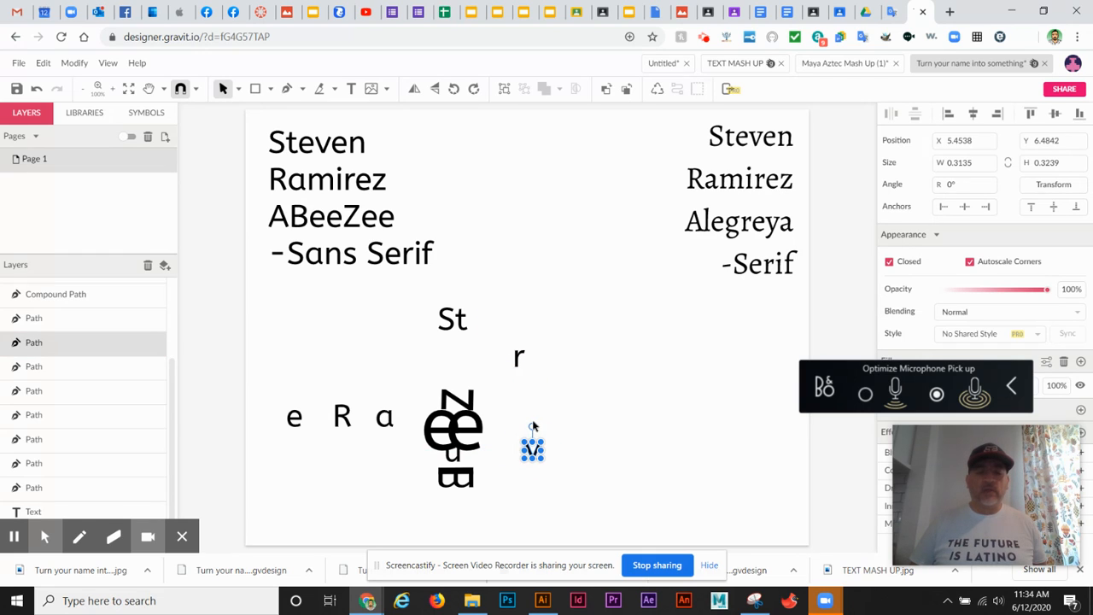
{"action": "left_click_drag", "start_coordinate": [533, 427], "coordinate": [482, 444]}
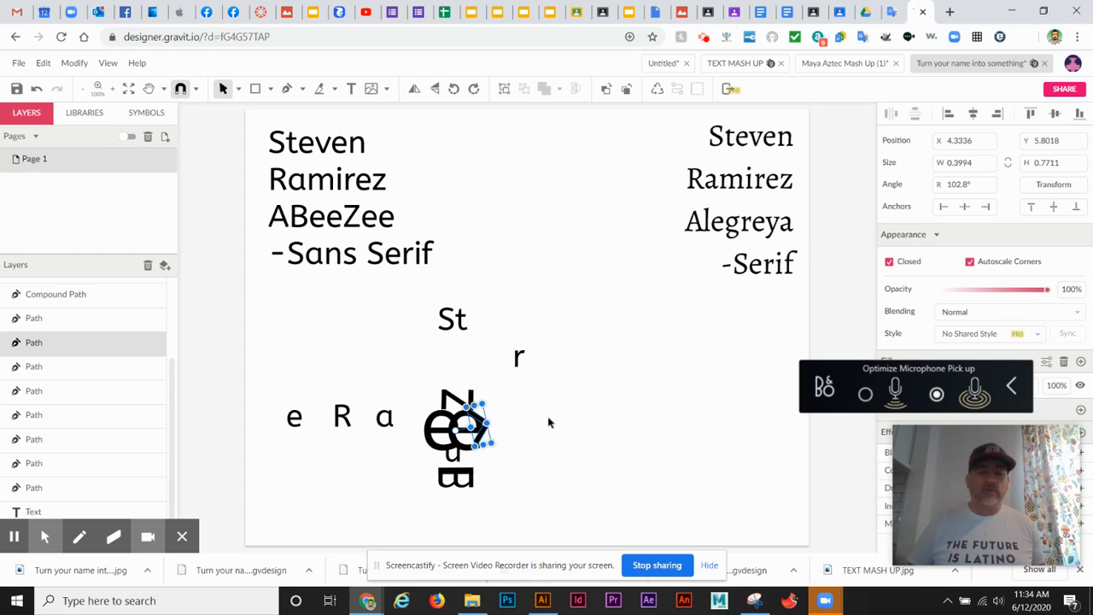
{"action": "left_click", "coordinate": [546, 422]}
{"action": "left_click", "coordinate": [489, 434]}
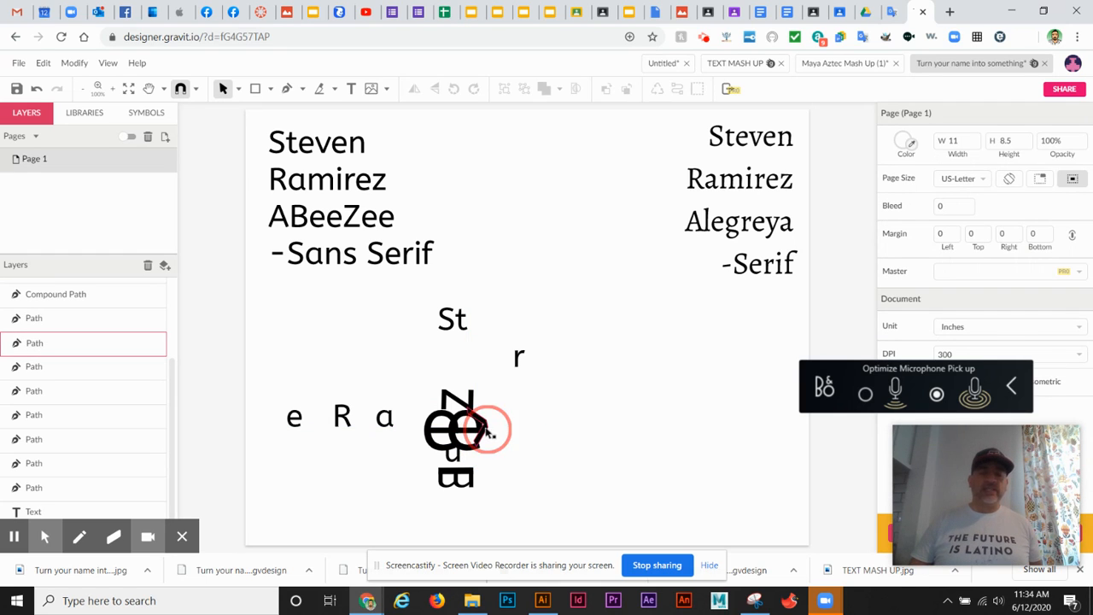
{"action": "left_click_drag", "start_coordinate": [483, 445], "coordinate": [481, 439]}
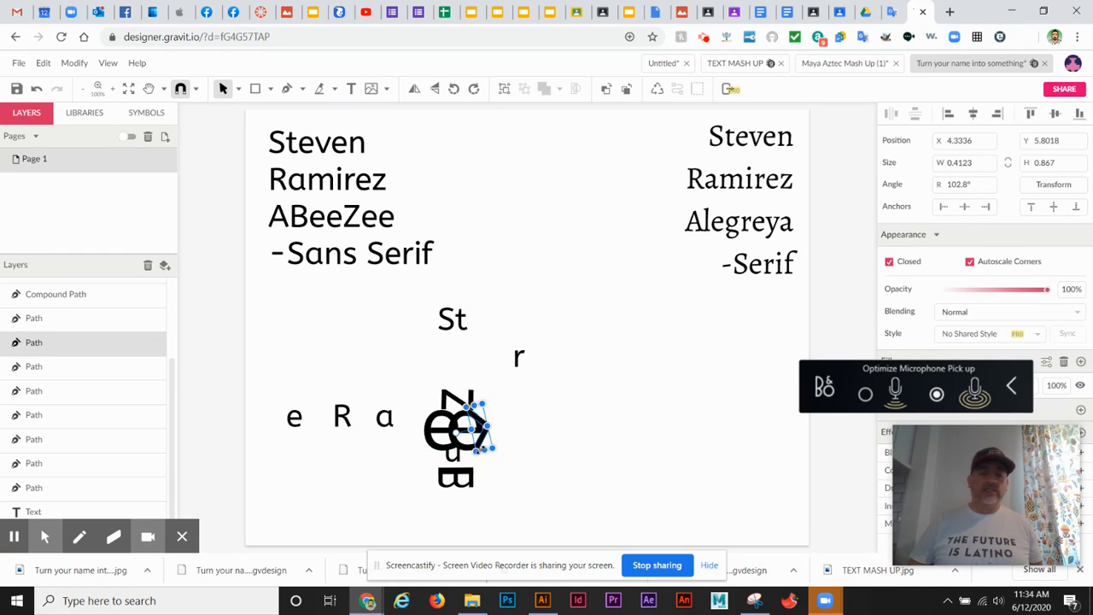
{"action": "left_click", "coordinate": [589, 427]}
{"action": "left_click", "coordinate": [641, 354]}
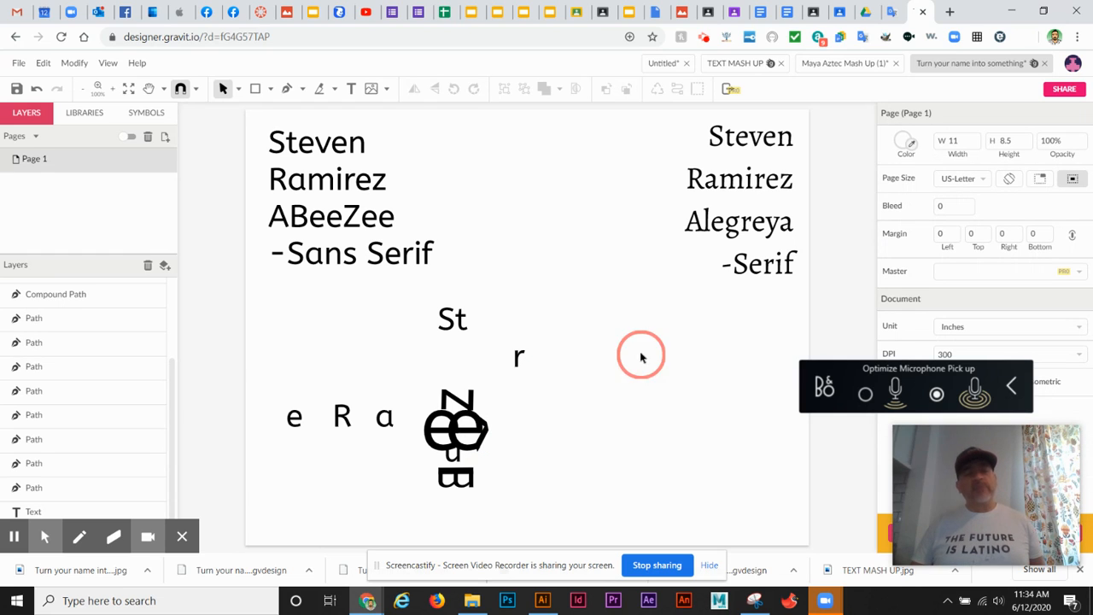
- Enlarge the a to about 3.1 × 2.5 in so it surrounds the face of letters
{"action": "left_click", "coordinate": [385, 428]}
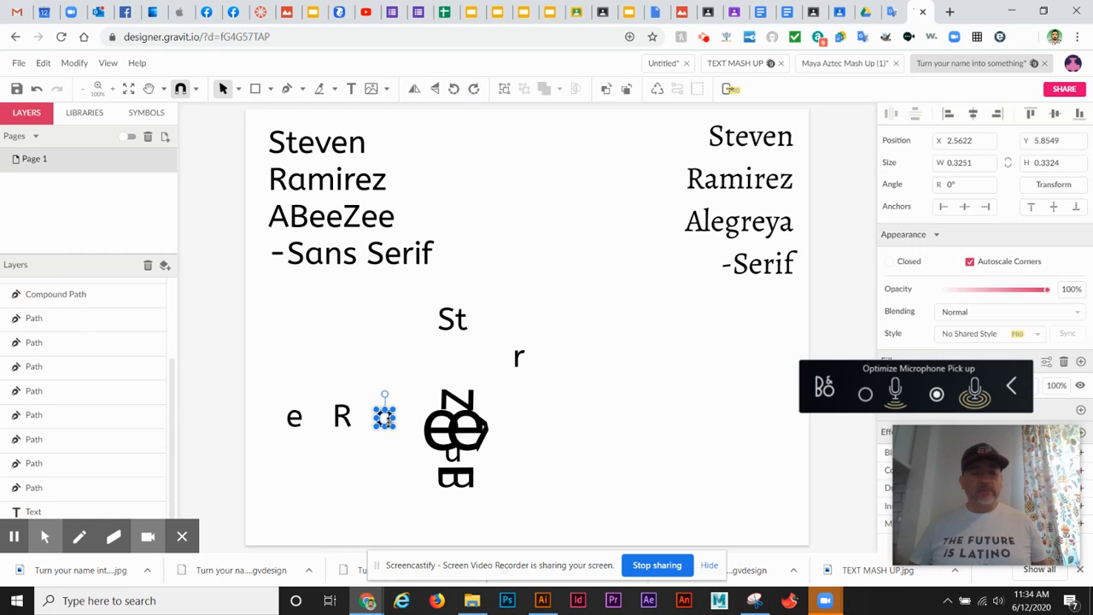
{"action": "left_click", "coordinate": [391, 426]}
{"action": "left_click_drag", "start_coordinate": [395, 427], "coordinate": [530, 516]}
{"action": "left_click_drag", "start_coordinate": [529, 409], "coordinate": [540, 377]}
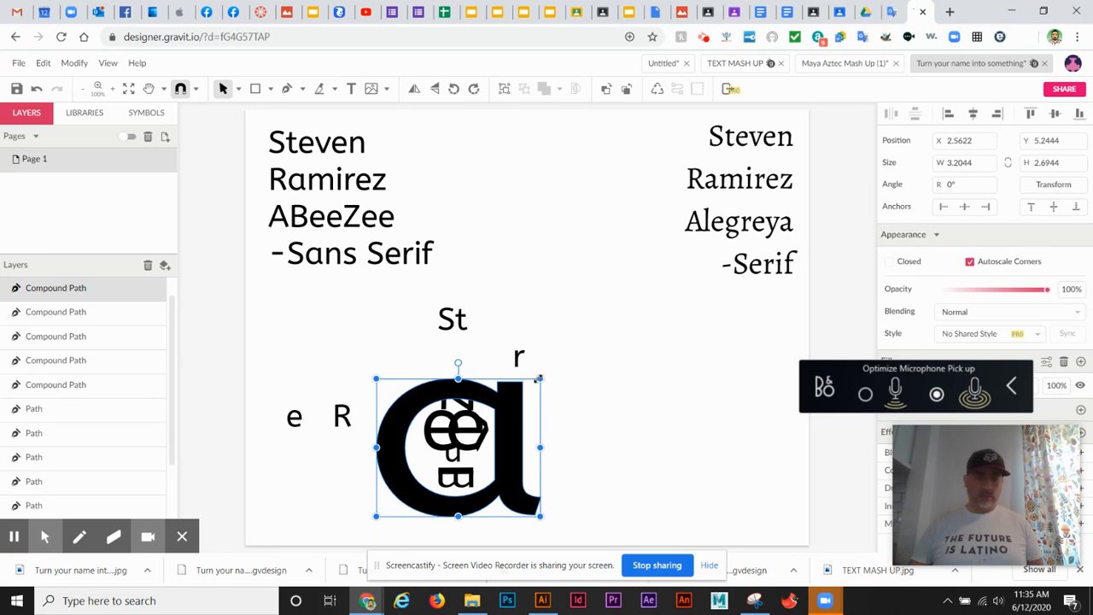
{"action": "left_click_drag", "start_coordinate": [539, 377], "coordinate": [535, 389]}
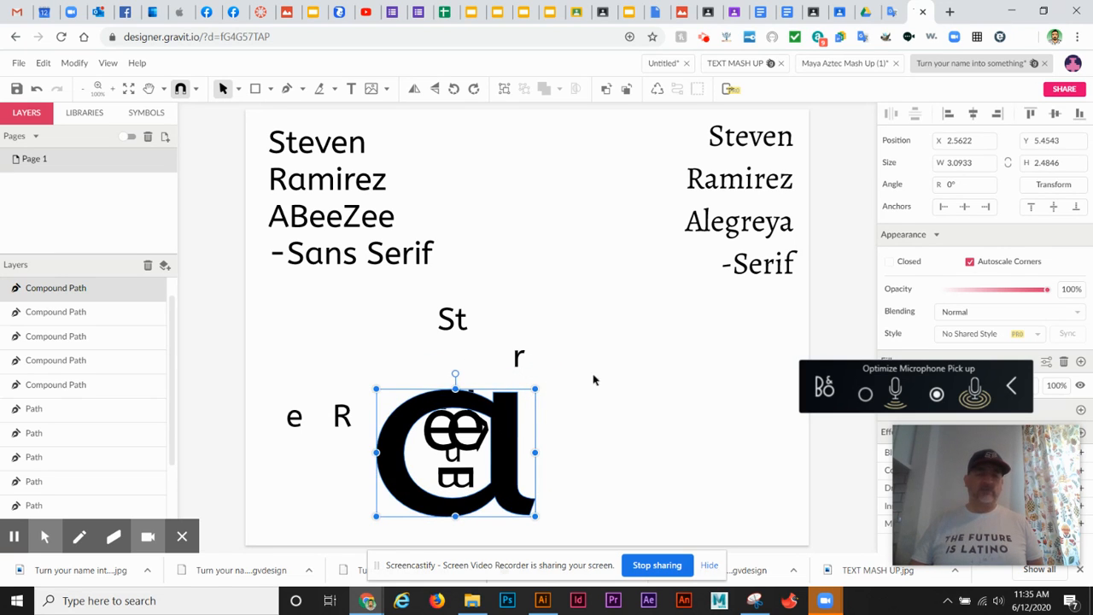
{"action": "left_click", "coordinate": [617, 431]}
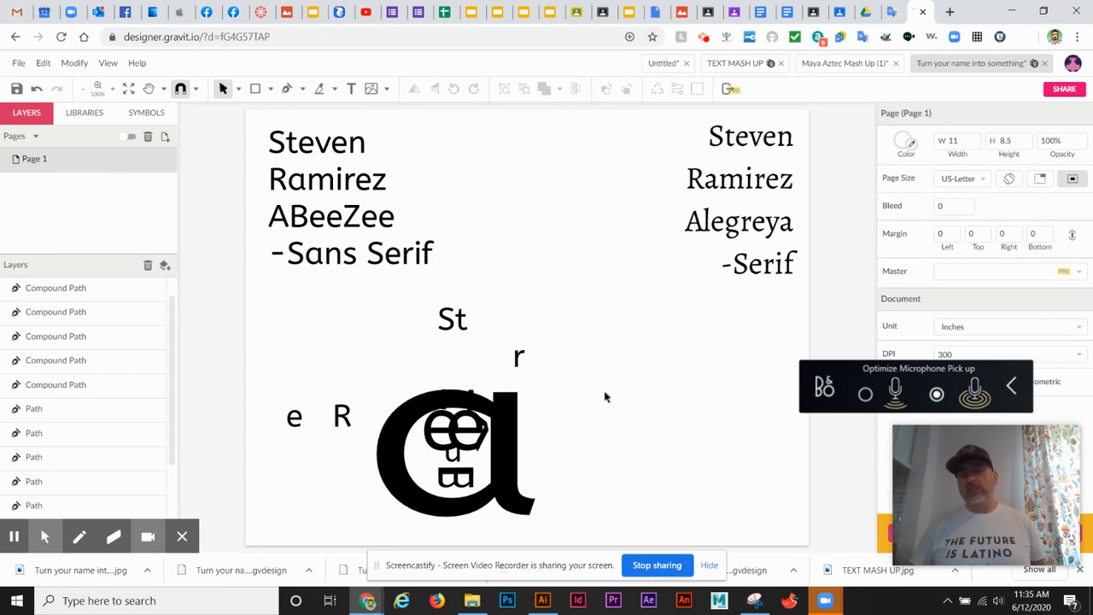
- Send the enlarged a to the back behind the other letters
{"action": "left_click", "coordinate": [472, 411]}
{"action": "right_click", "coordinate": [512, 414]}
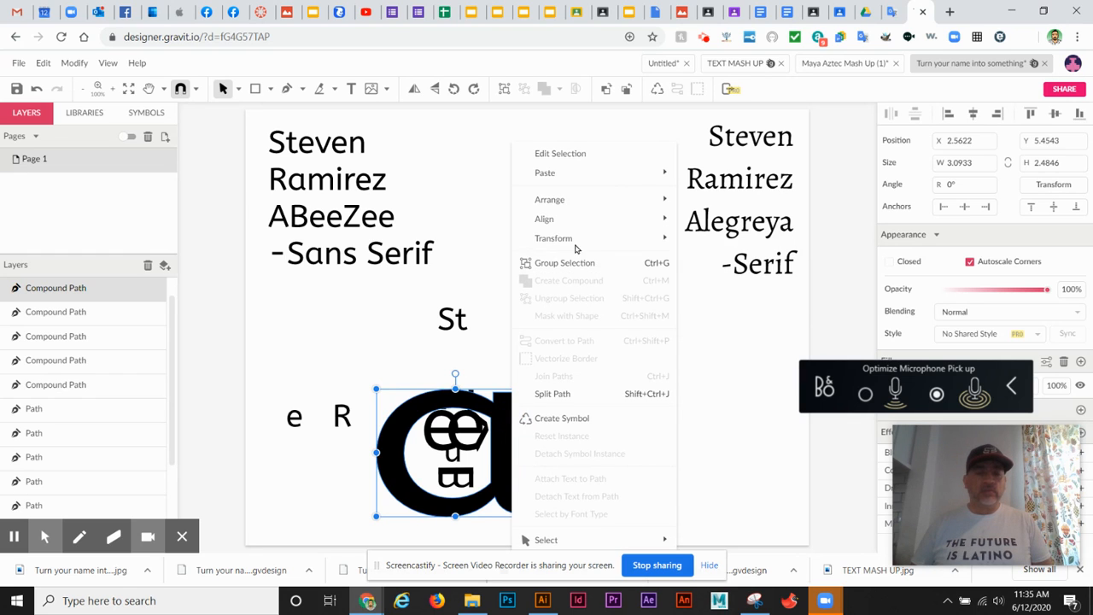
{"action": "mouse_move", "coordinate": [575, 201]}
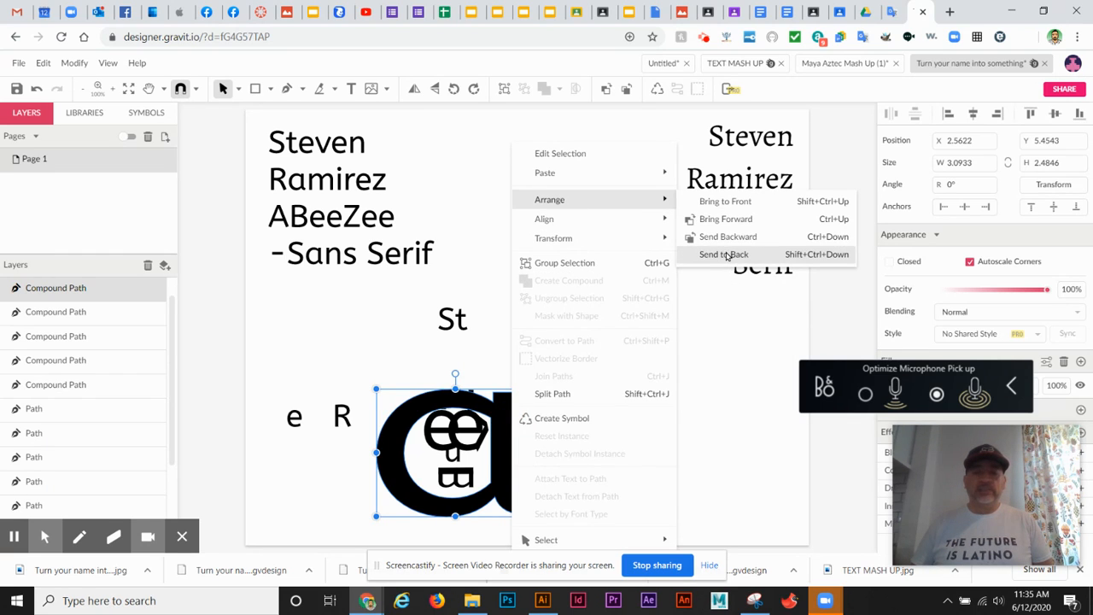
{"action": "left_click", "coordinate": [724, 255]}
- Move the sideways z up and left so it sits above the 'ee' pair at the a's top
{"action": "left_click", "coordinate": [580, 410]}
{"action": "left_click", "coordinate": [461, 400]}
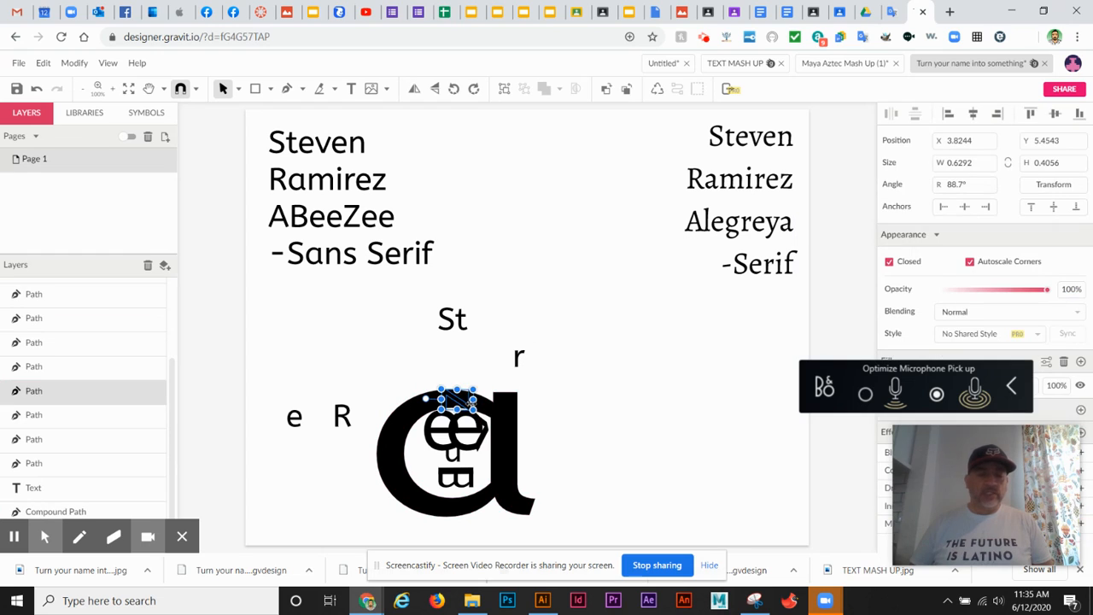
{"action": "left_click_drag", "start_coordinate": [461, 400], "coordinate": [467, 381]}
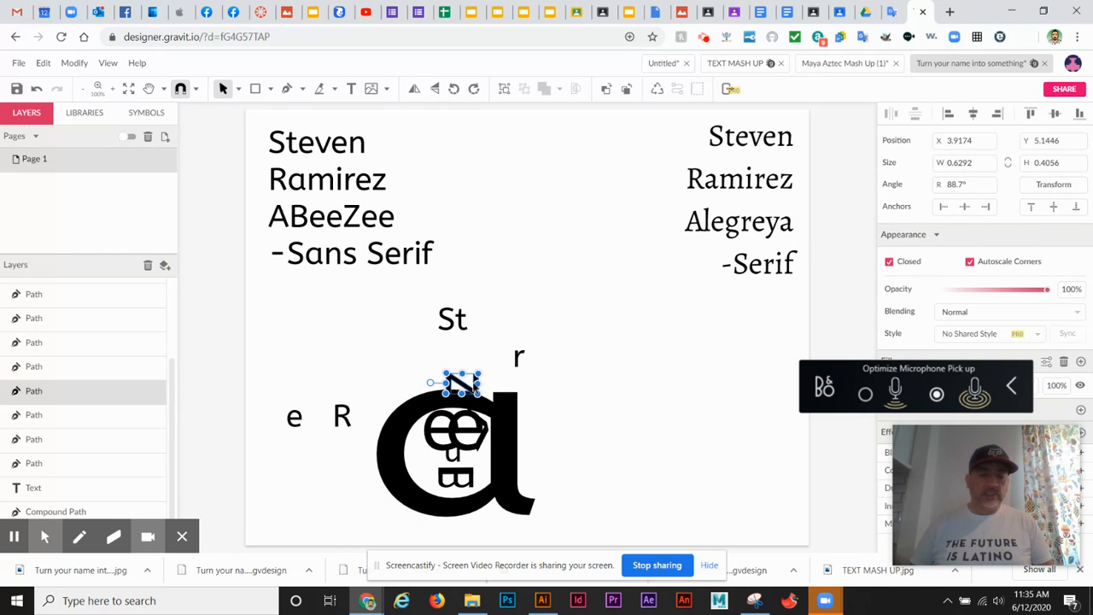
{"action": "left_click", "coordinate": [430, 403]}
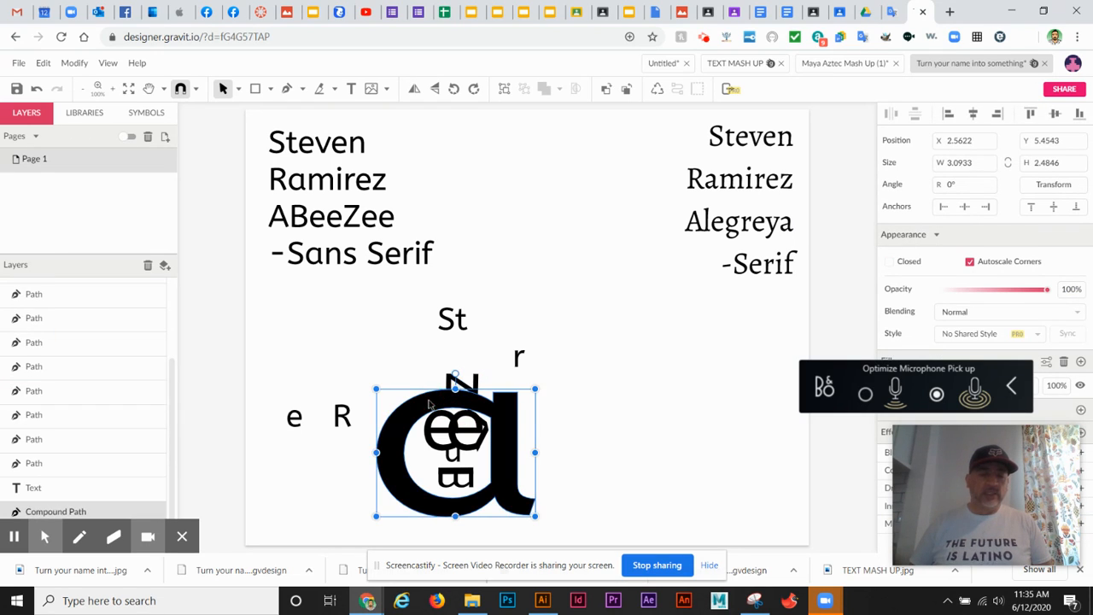
{"action": "left_click", "coordinate": [475, 381]}
{"action": "left_click_drag", "start_coordinate": [459, 384], "coordinate": [435, 379]}
{"action": "left_click", "coordinate": [475, 410]}
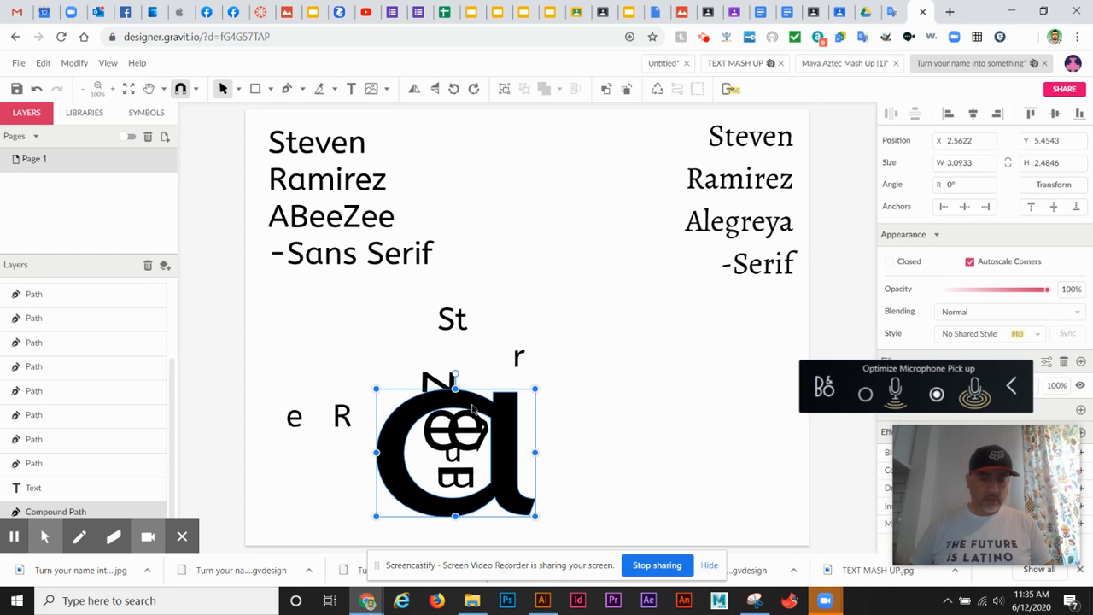
{"action": "left_click", "coordinate": [476, 413]}
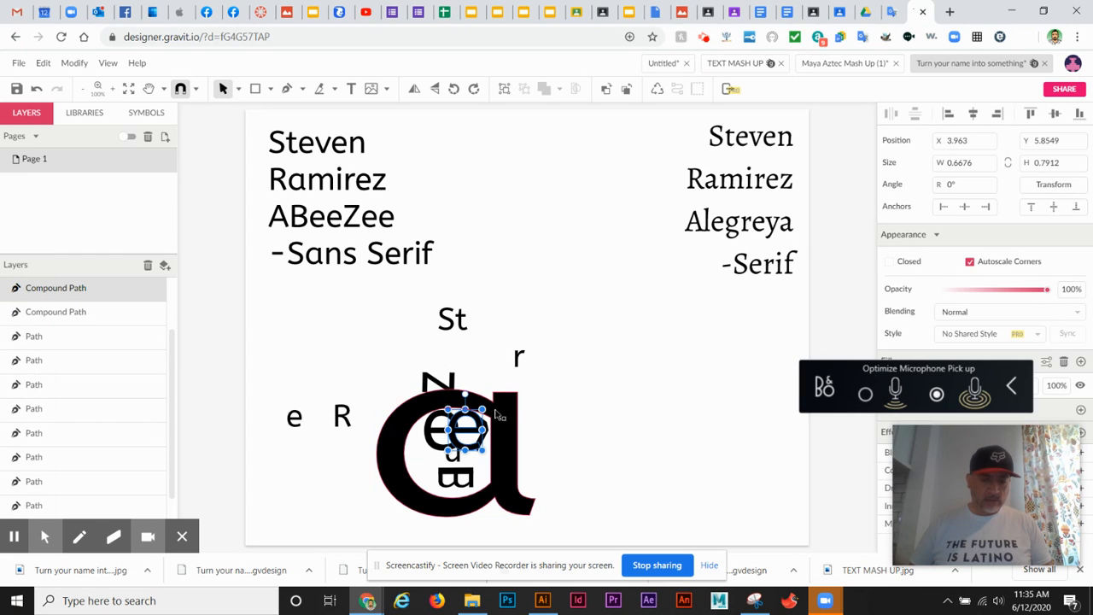
{"action": "left_click", "coordinate": [498, 416]}
{"action": "left_click", "coordinate": [516, 365]}
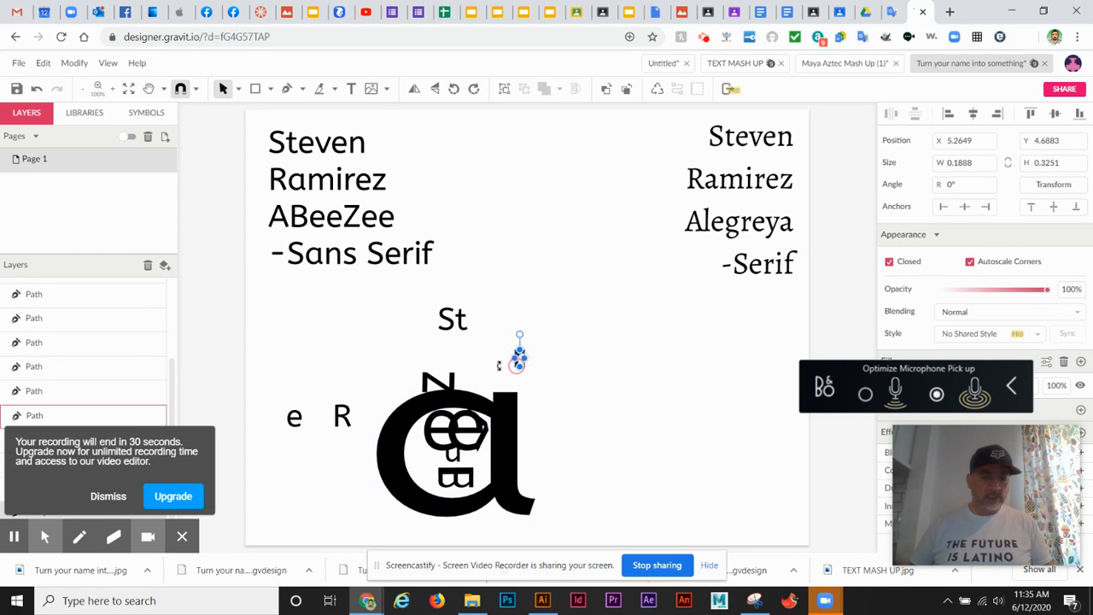
{"action": "left_click", "coordinate": [342, 416]}
{"action": "left_click", "coordinate": [298, 391]}
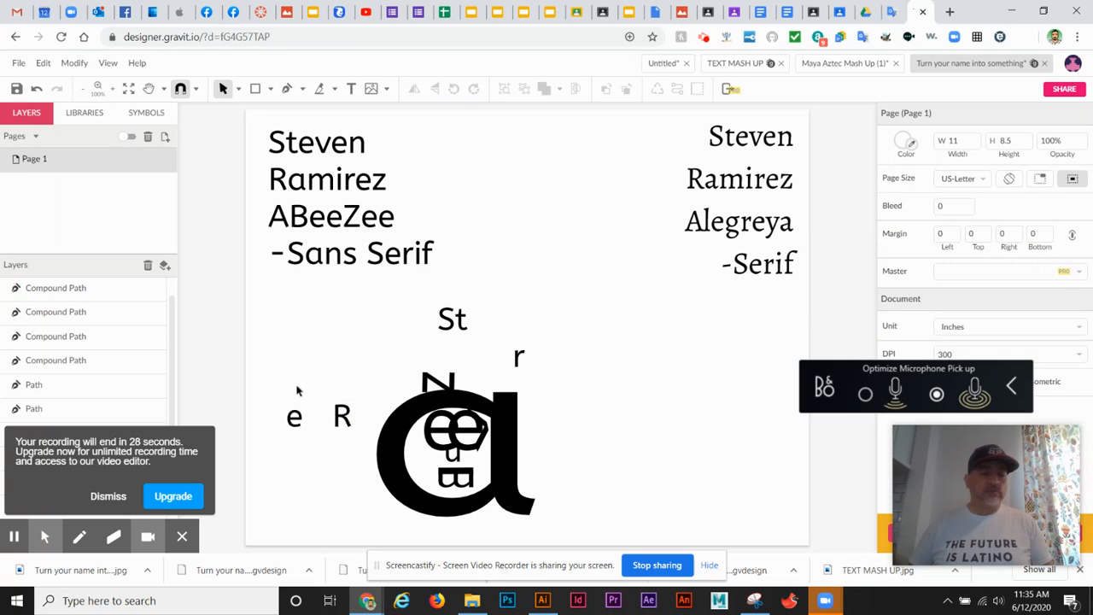